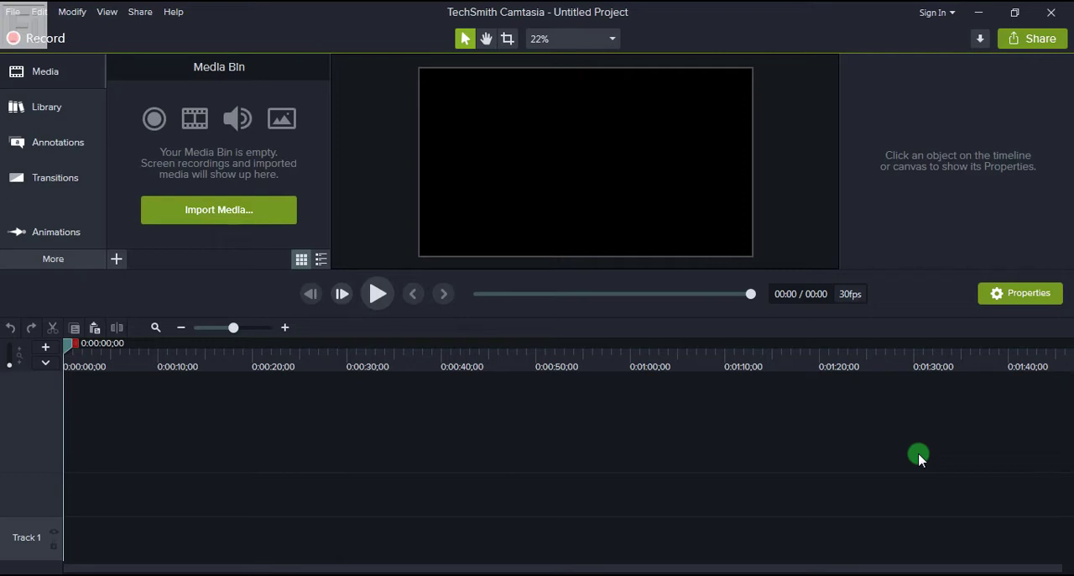
Step: Import How to Take Screenshots on Windows.trec and its fOOTAGE - iNTRO.mp4 clip from the Camtasia Tutorial - Video Dimensions folder into the Media Bin
{"action": "left_click", "coordinate": [118, 574]}
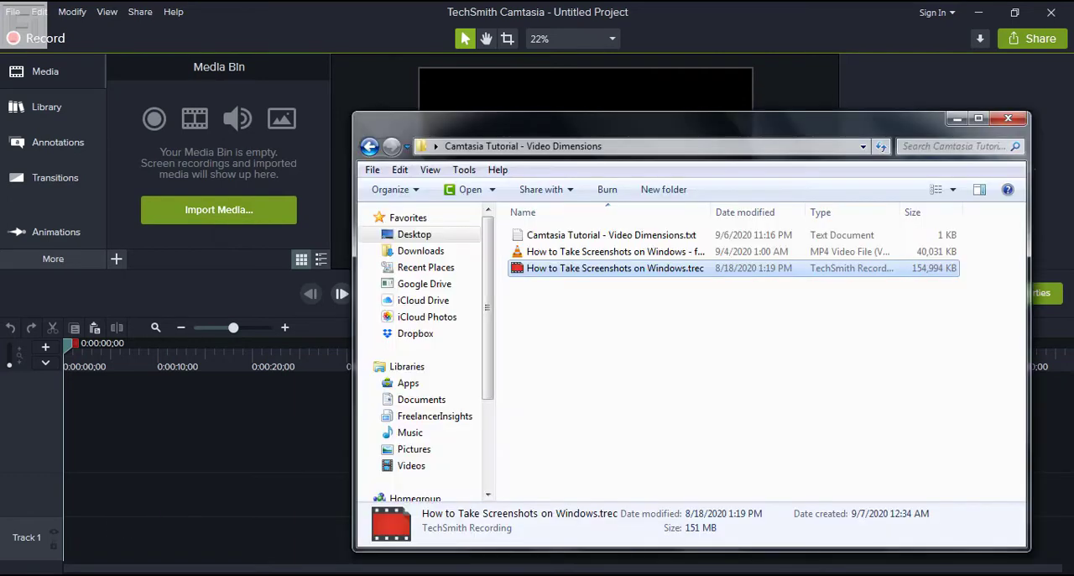
{"action": "left_click_drag", "start_coordinate": [558, 125], "coordinate": [630, 117]}
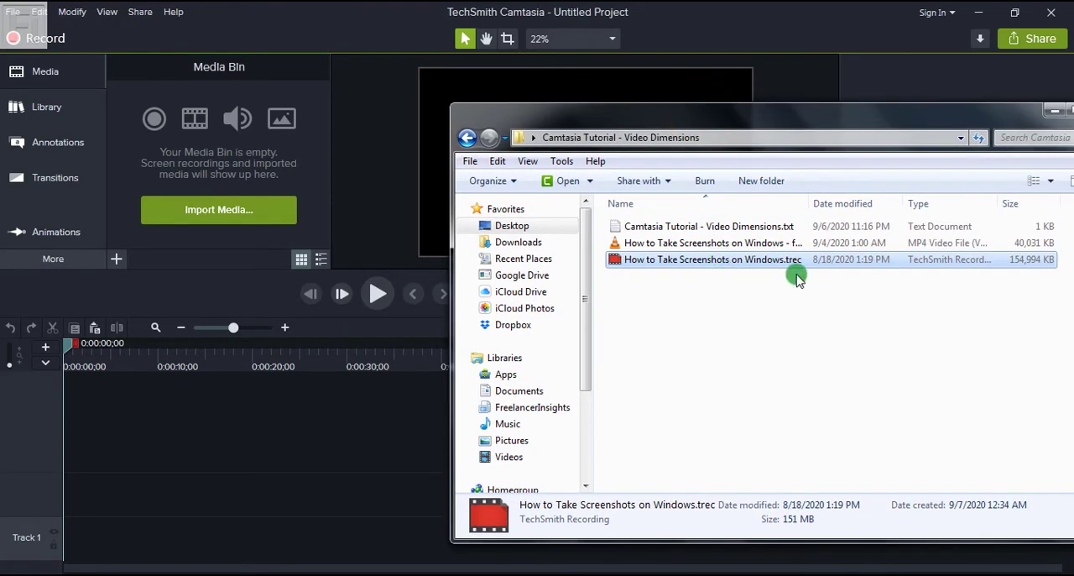
{"action": "left_click", "coordinate": [797, 278]}
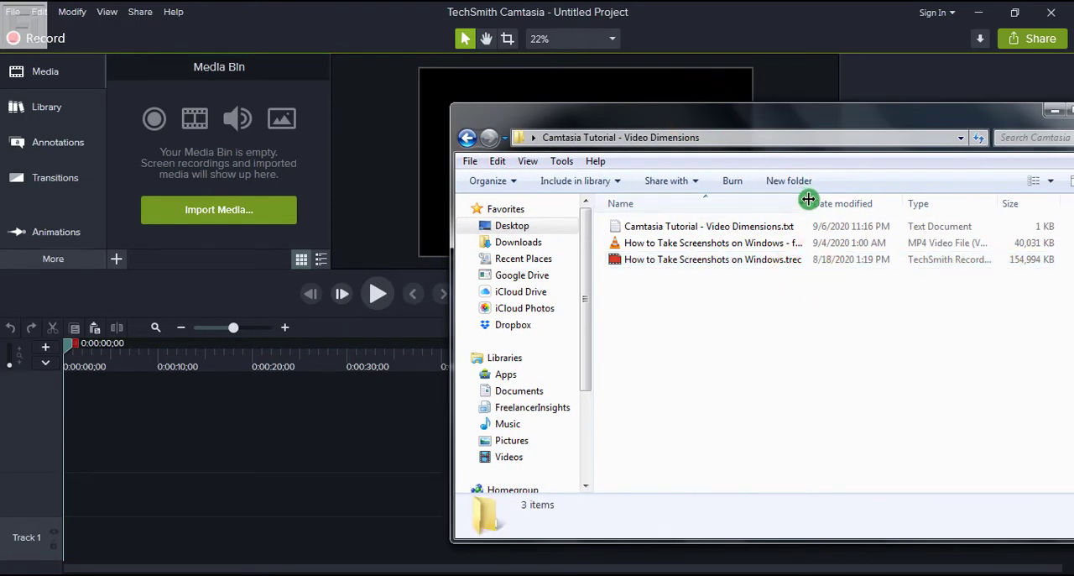
{"action": "left_click_drag", "start_coordinate": [808, 198], "coordinate": [887, 197]}
{"action": "left_click_drag", "start_coordinate": [758, 303], "coordinate": [613, 246]}
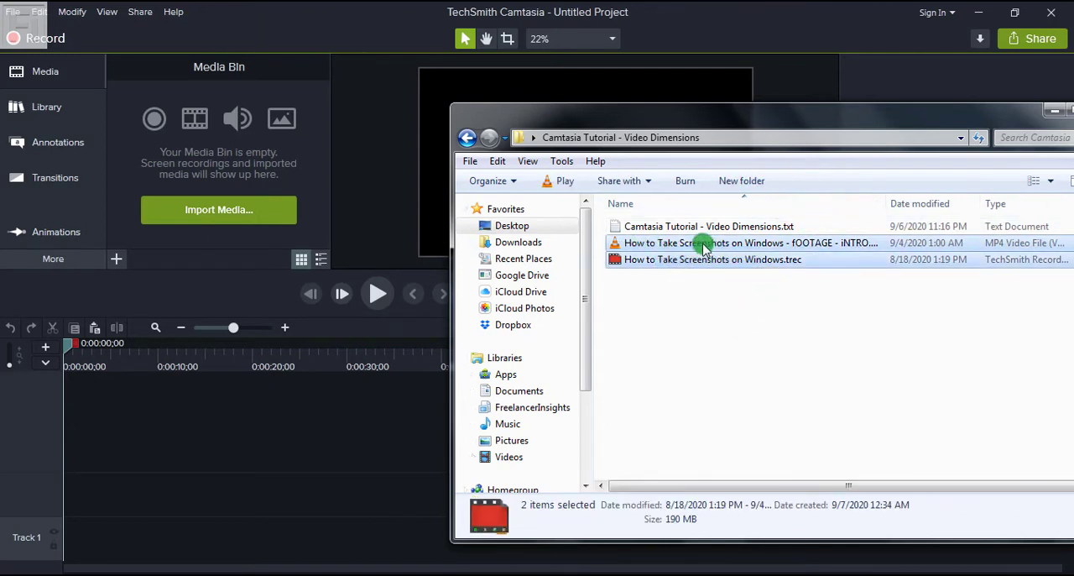
{"action": "left_click_drag", "start_coordinate": [703, 245], "coordinate": [174, 148]}
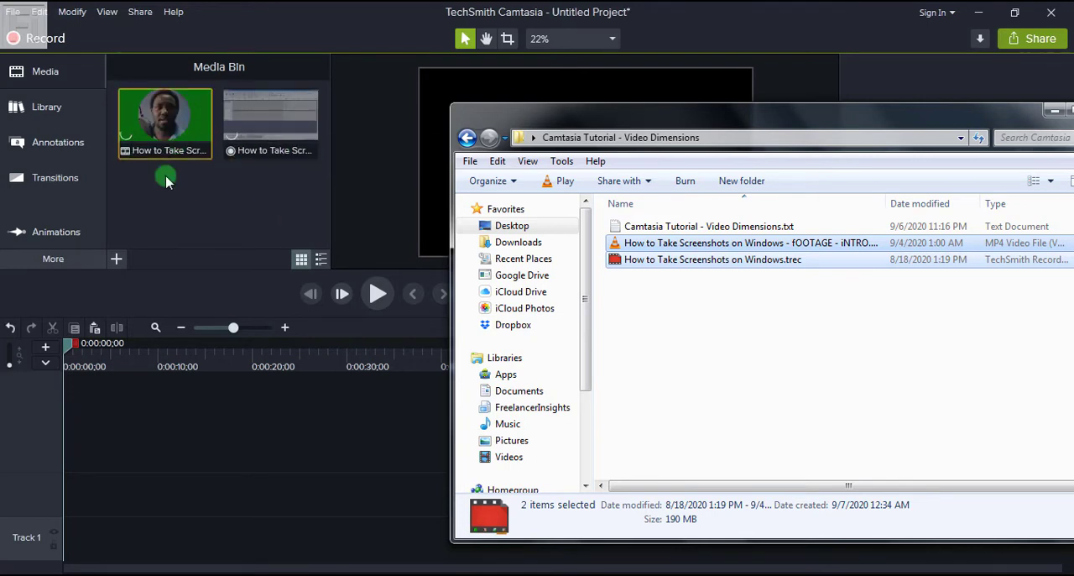
{"action": "left_click", "coordinate": [366, 35]}
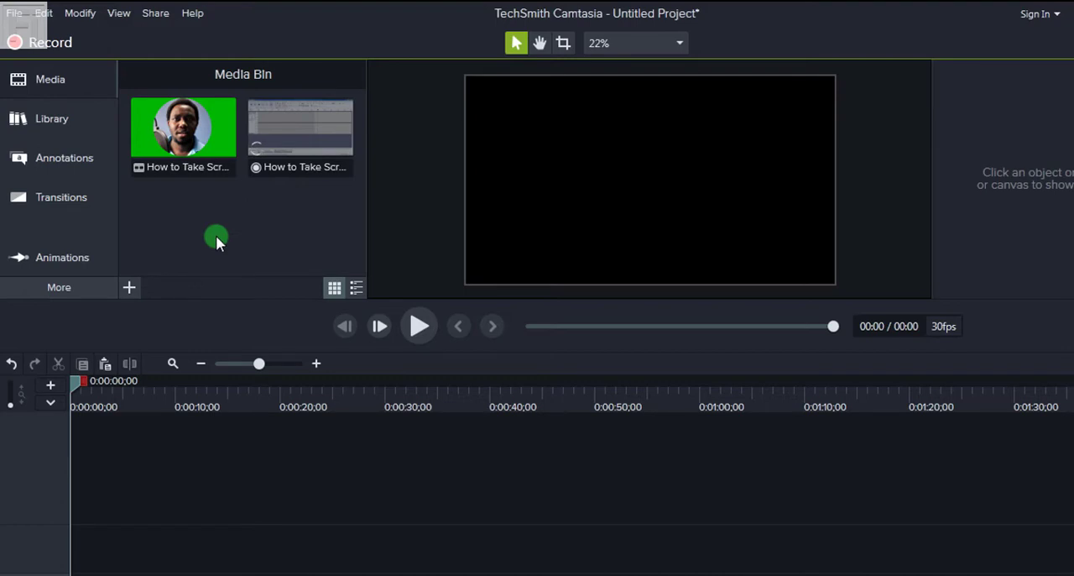
Step: Inspect the intro clip in the Media Bin and read the details of the How to Take Screenshots on Windows.trec recording
{"action": "left_click", "coordinate": [191, 138]}
{"action": "left_click", "coordinate": [280, 232]}
{"action": "left_click", "coordinate": [178, 151]}
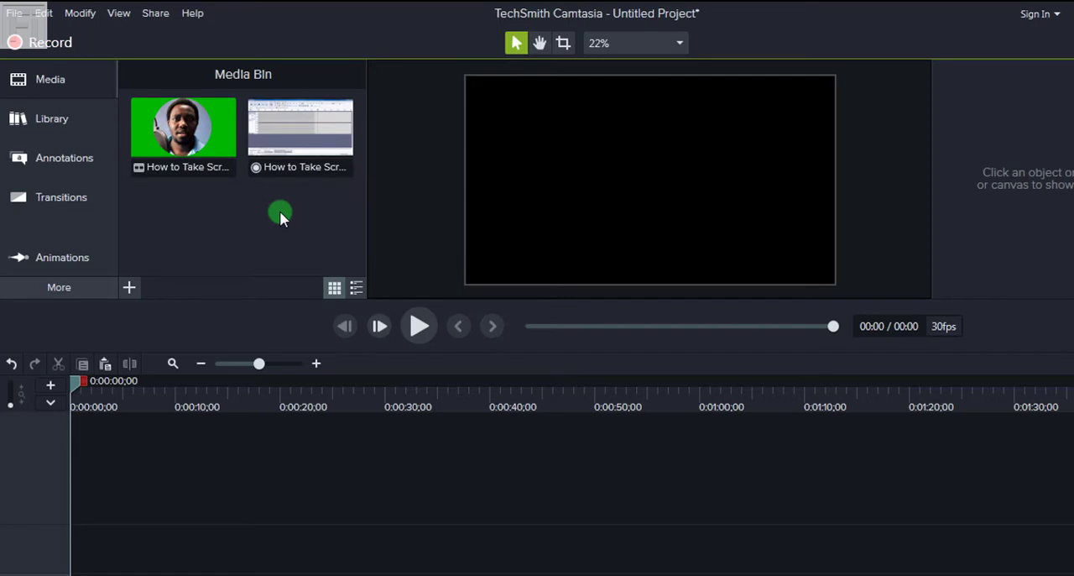
{"action": "left_click", "coordinate": [304, 139]}
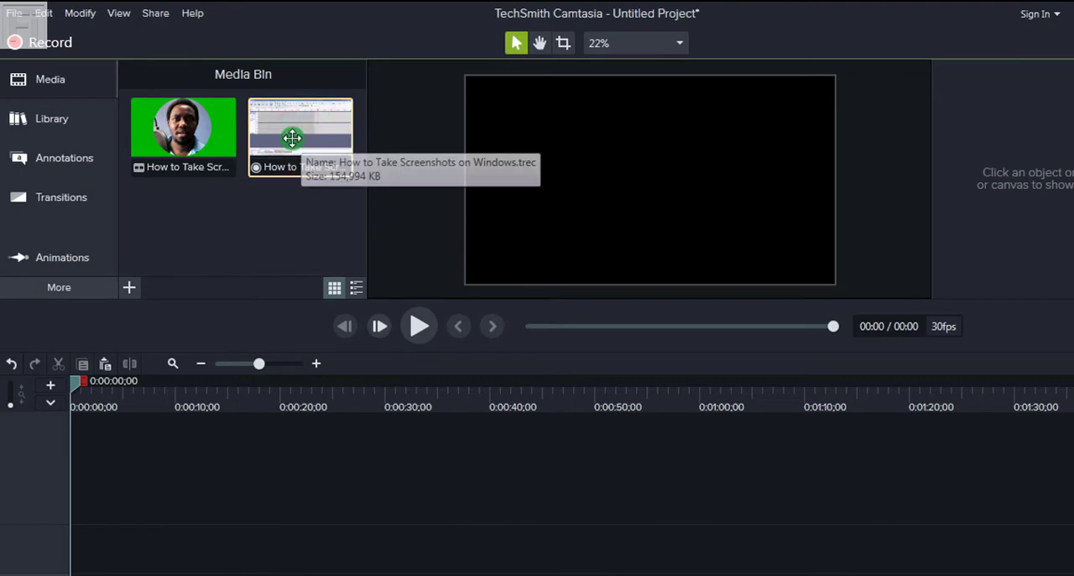
{"action": "right_click", "coordinate": [292, 137]}
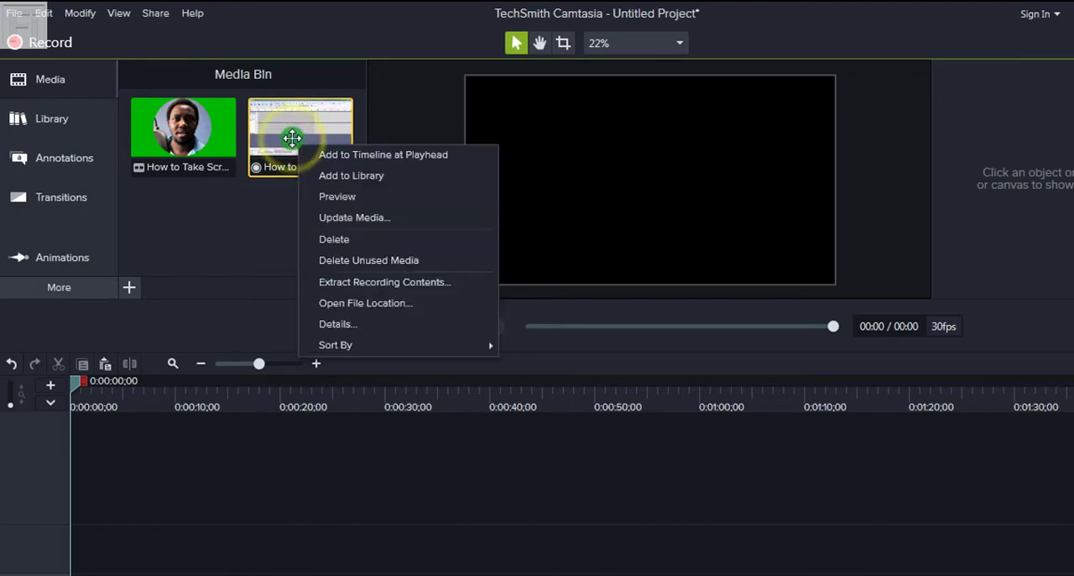
{"action": "left_click", "coordinate": [328, 319]}
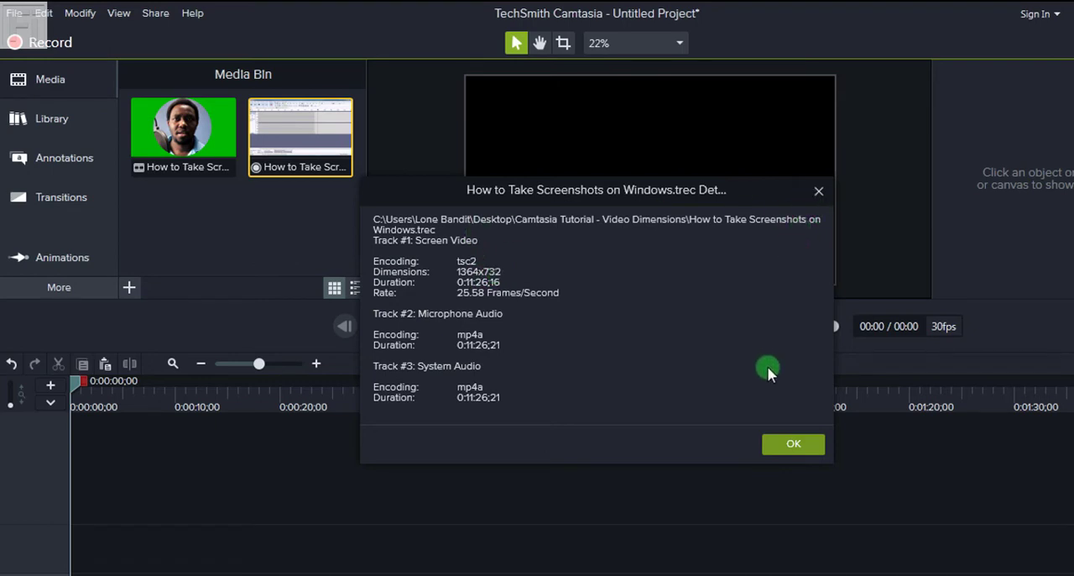
{"action": "left_click", "coordinate": [789, 445]}
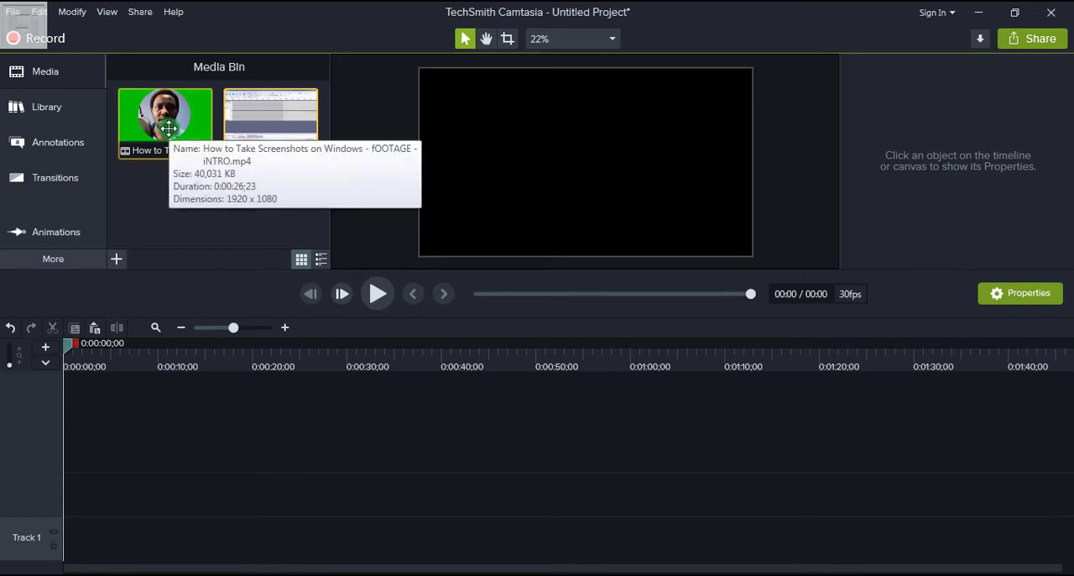
Step: Reopen the .trec recording's details to recheck the dimensions of its screen video track
{"action": "left_click", "coordinate": [258, 121]}
{"action": "right_click", "coordinate": [259, 121]}
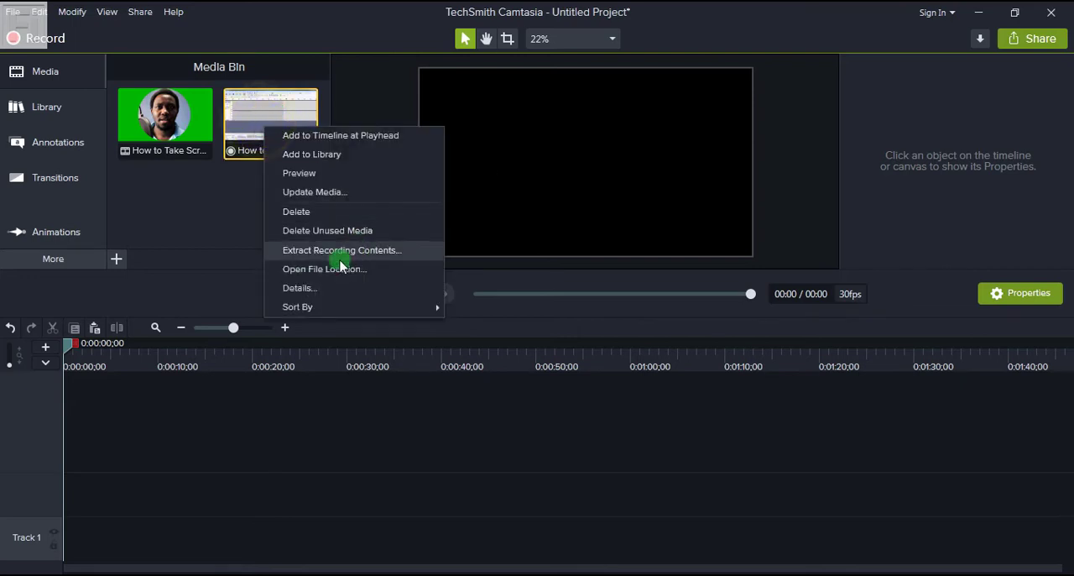
{"action": "left_click", "coordinate": [299, 291]}
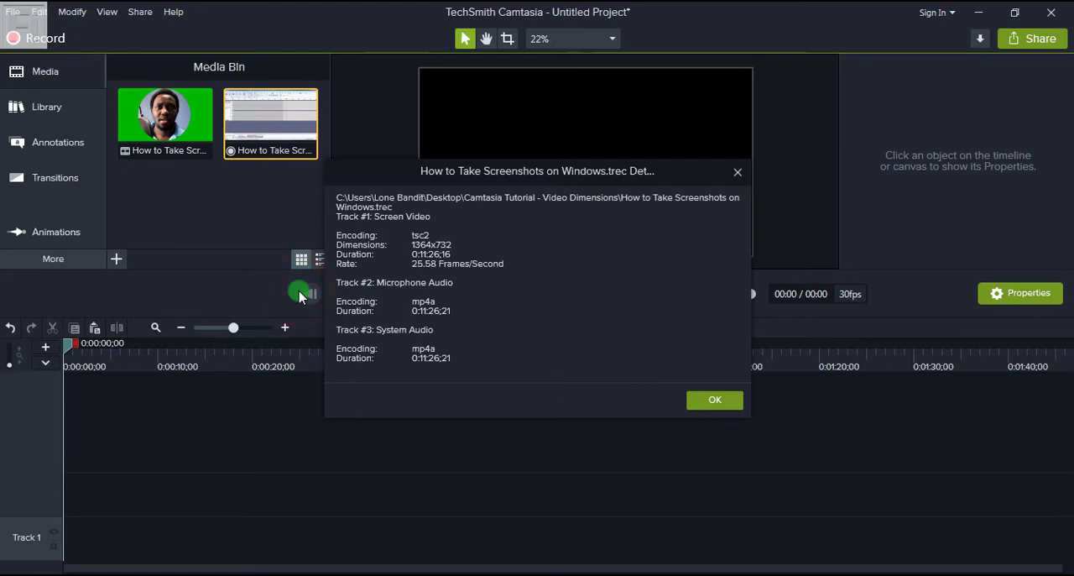
{"action": "left_click", "coordinate": [738, 171]}
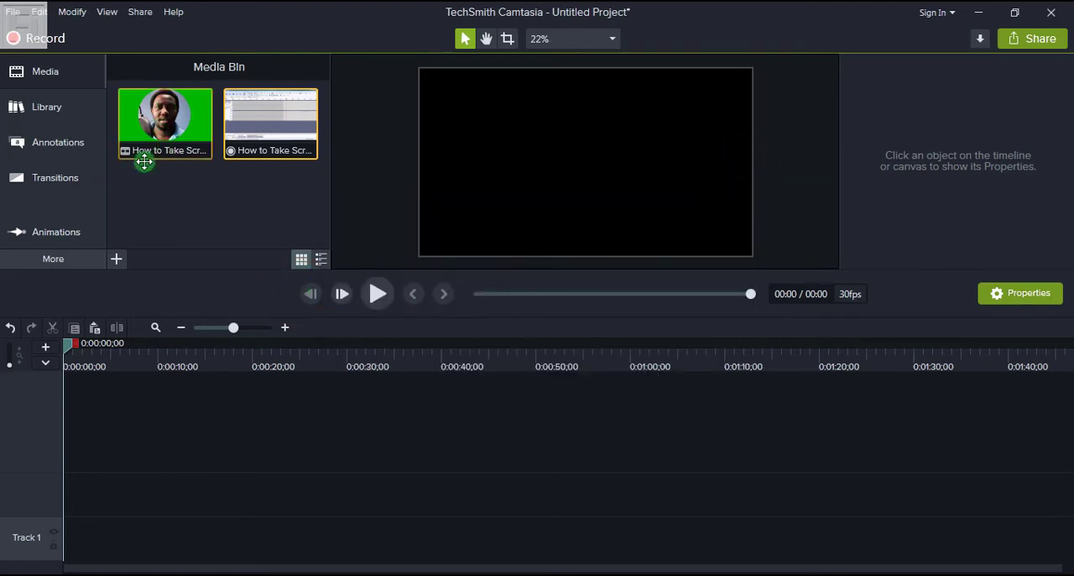
Step: Check the intro MP4's dimensions in the Media Bin and compare them with the .trec screen recording
{"action": "mouse_move", "coordinate": [153, 142]}
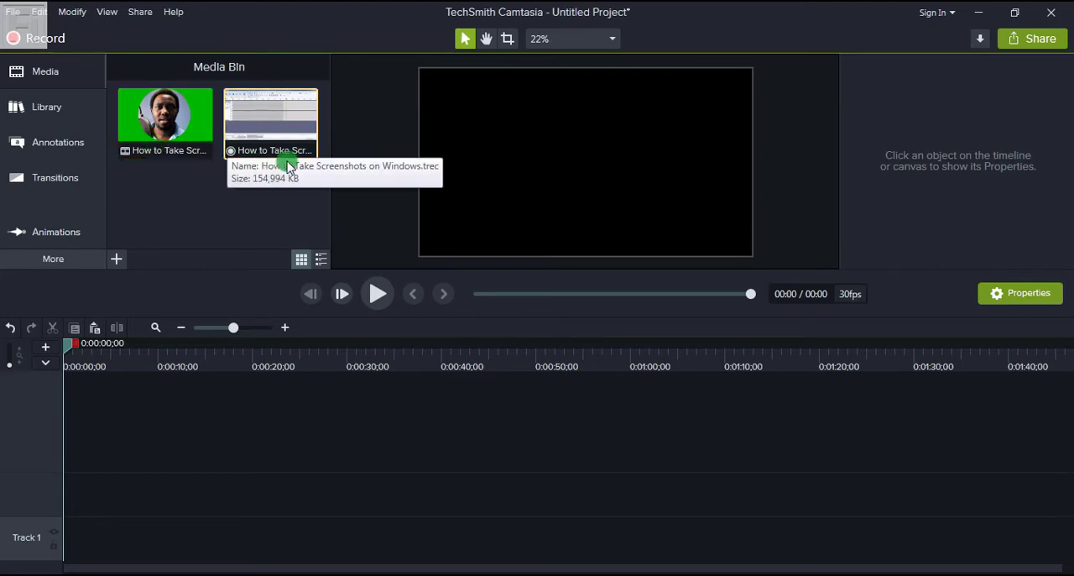
{"action": "mouse_move", "coordinate": [270, 135]}
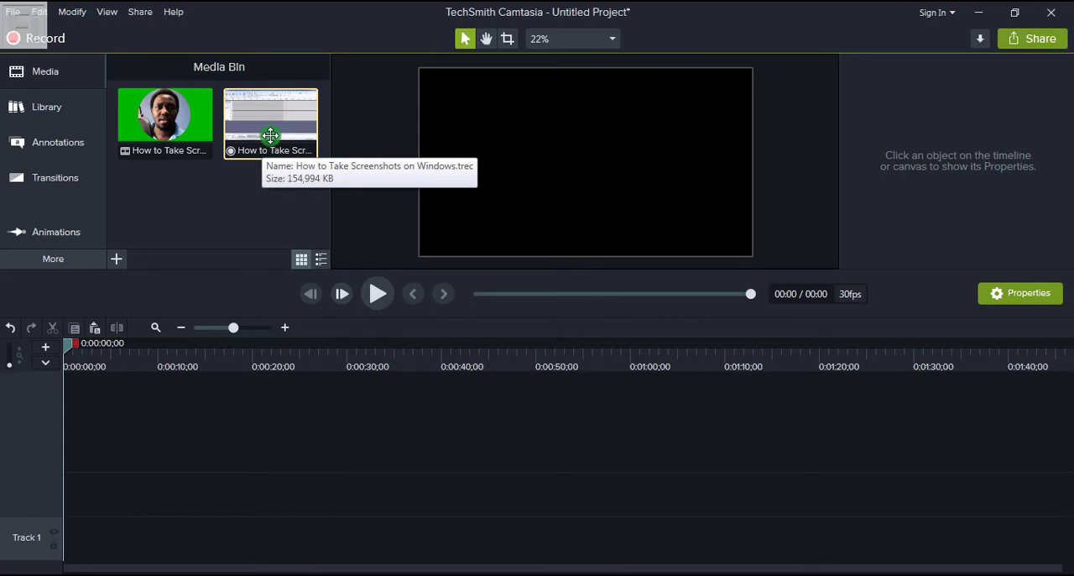
{"action": "mouse_move", "coordinate": [173, 127]}
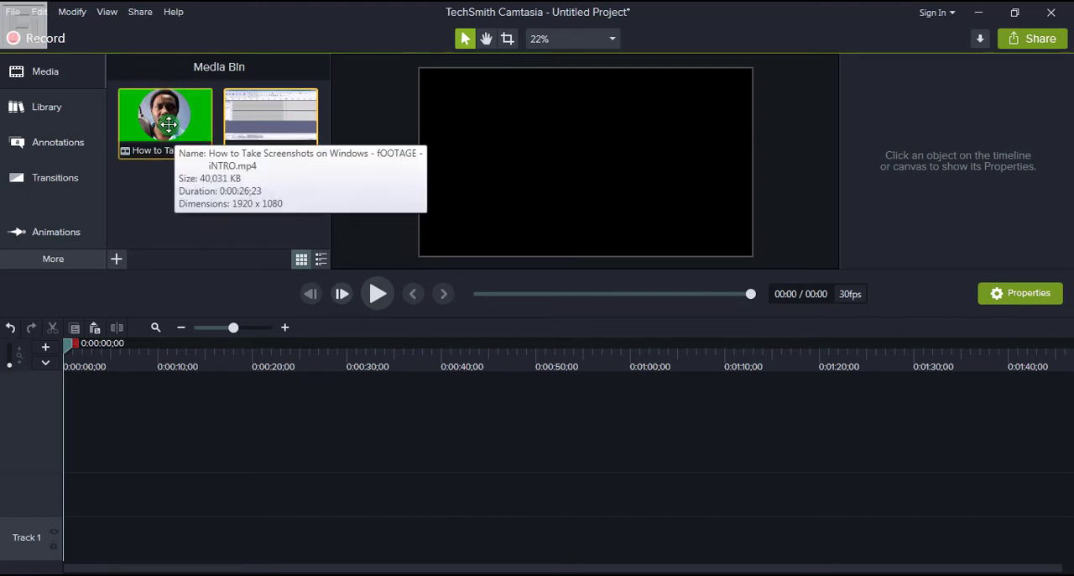
{"action": "left_click", "coordinate": [169, 124]}
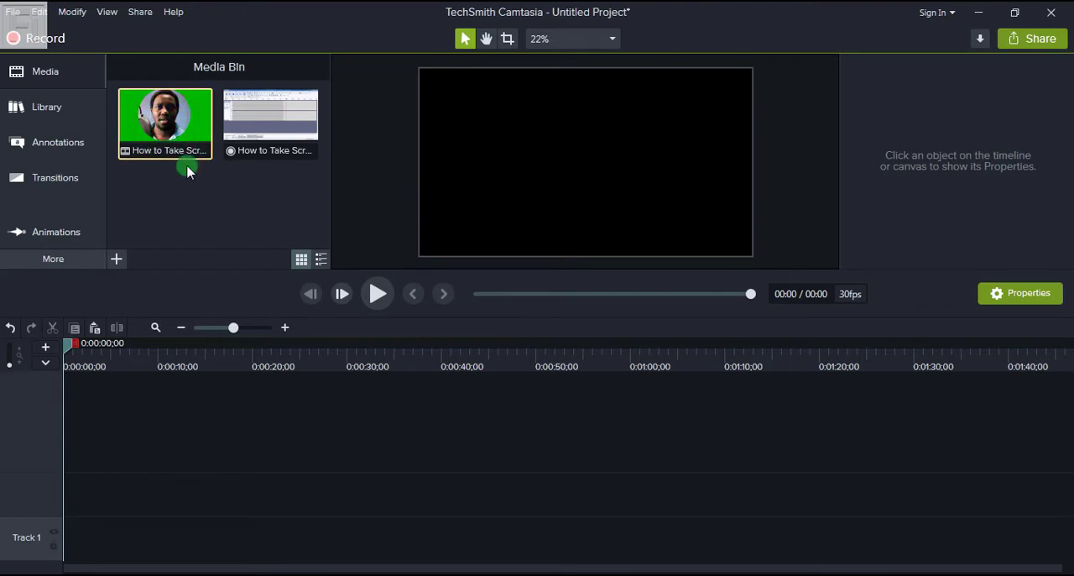
{"action": "left_click", "coordinate": [267, 136], "text": "ctrl"}
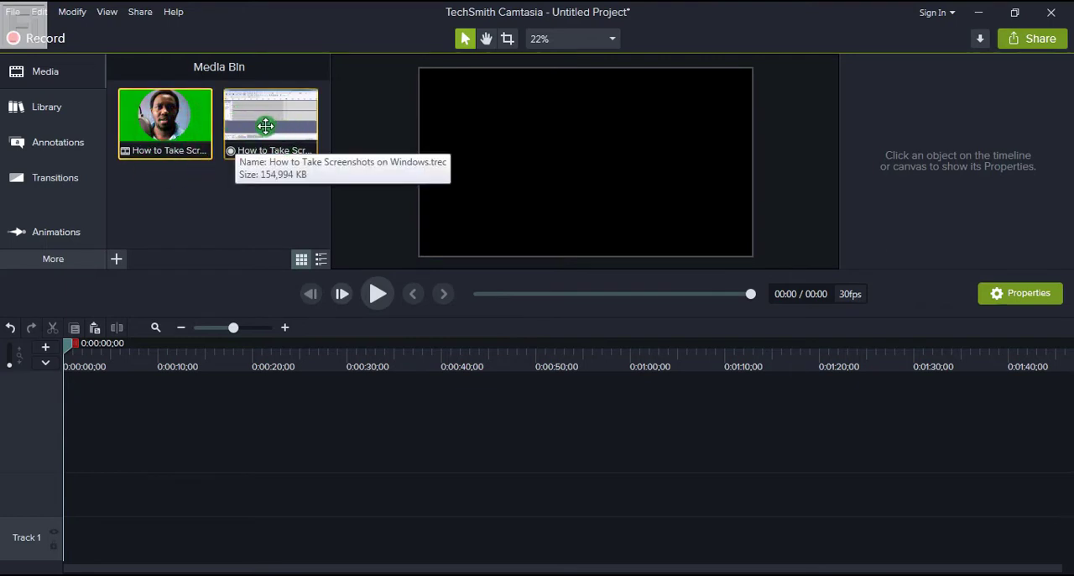
{"action": "left_click", "coordinate": [265, 126], "text": "ctrl"}
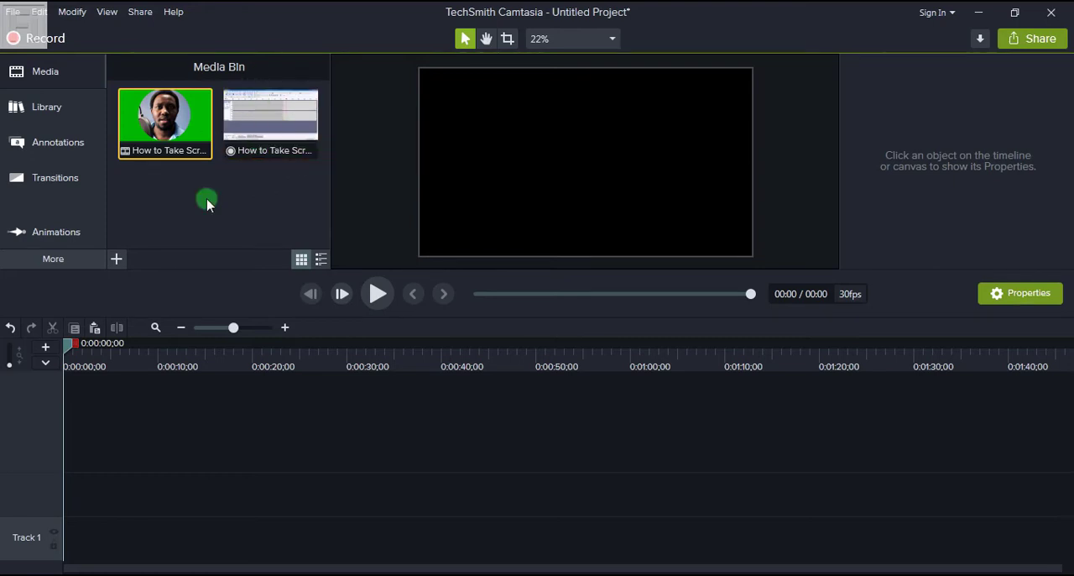
Step: Add the How to Take Screenshots on Windows.trec recording to the timeline at the playhead
{"action": "left_click", "coordinate": [276, 139]}
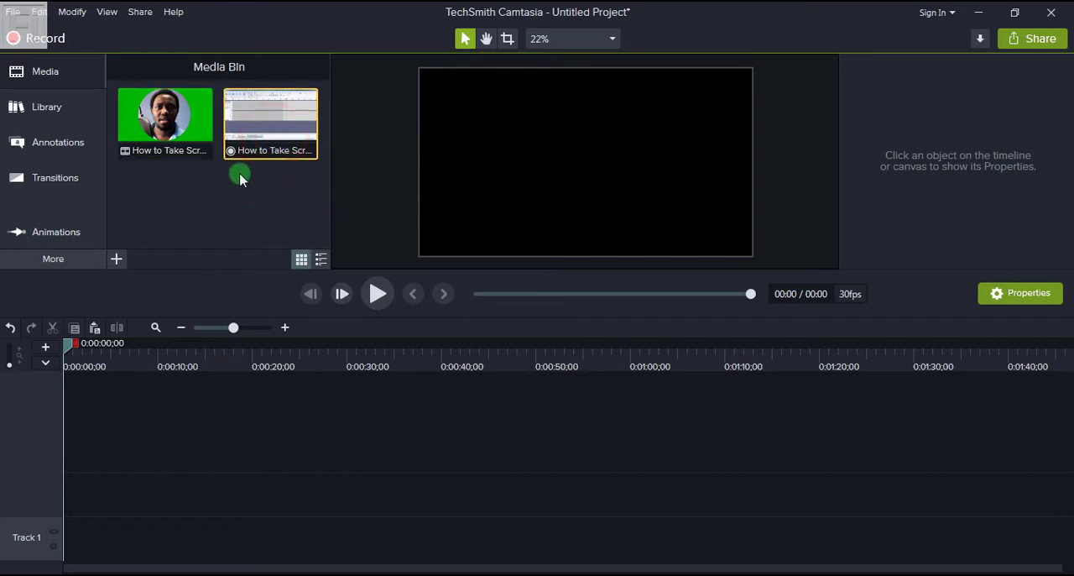
{"action": "right_click", "coordinate": [264, 133]}
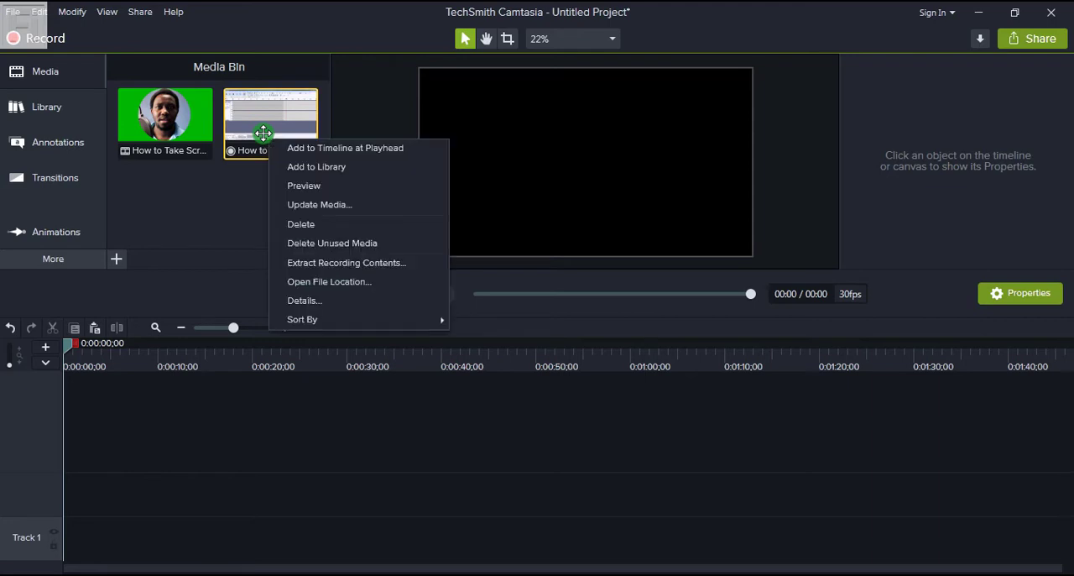
{"action": "left_click", "coordinate": [319, 149]}
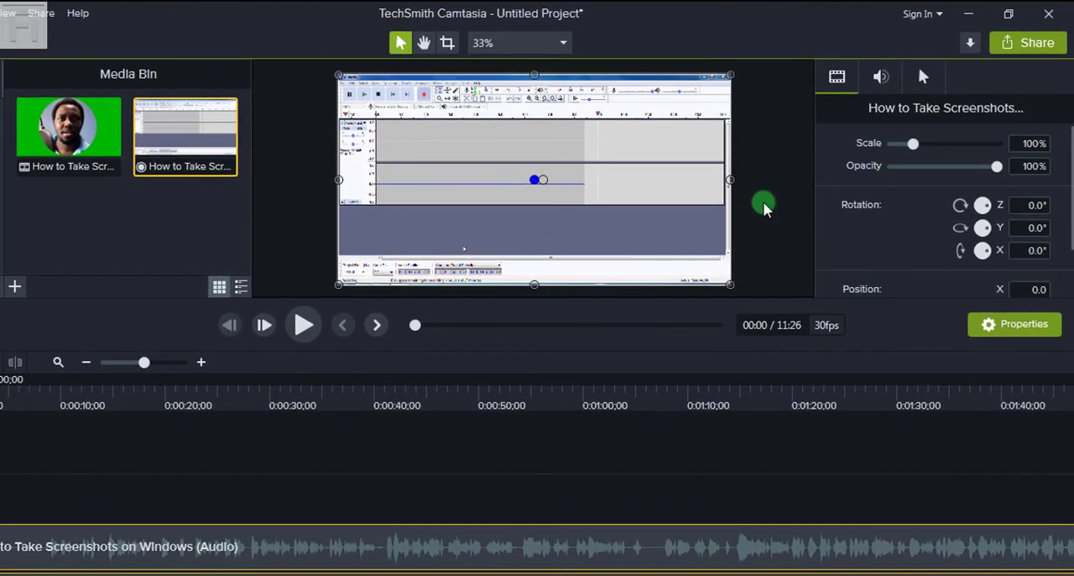
Step: Review the canvas dimension presets in the project settings and apply the Custom 1364 x 732 canvas at 30 fps
{"action": "left_click", "coordinate": [765, 240]}
{"action": "right_click", "coordinate": [765, 242]}
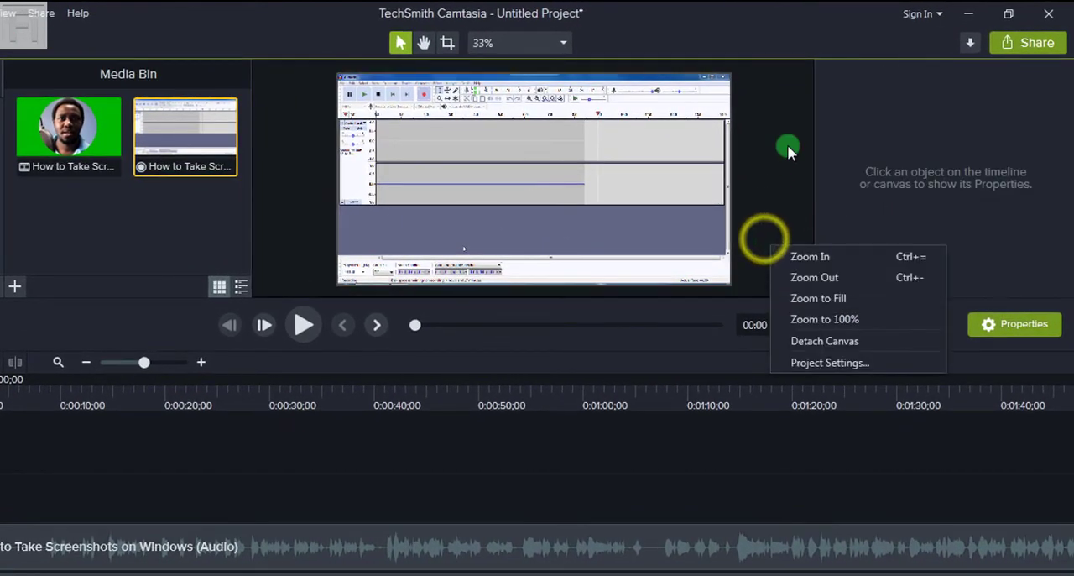
{"action": "left_click", "coordinate": [822, 363]}
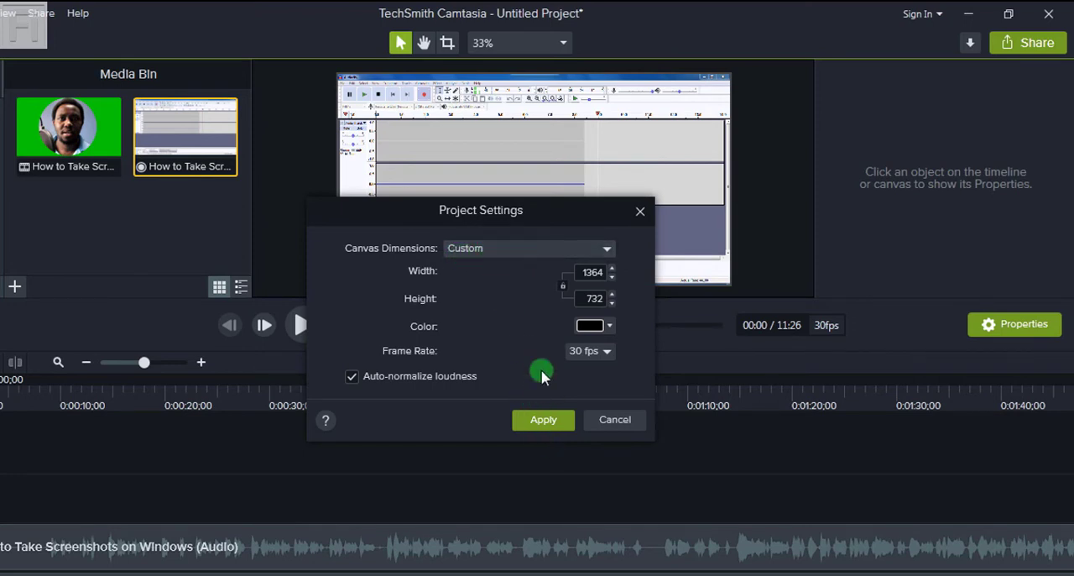
{"action": "left_click", "coordinate": [607, 248]}
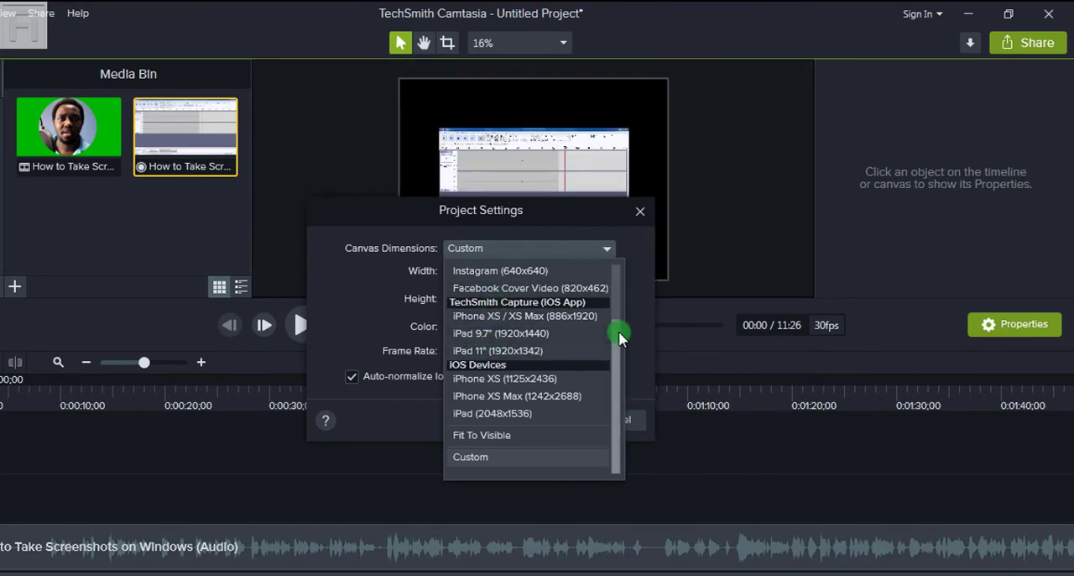
{"action": "left_click_drag", "start_coordinate": [617, 331], "coordinate": [618, 252]}
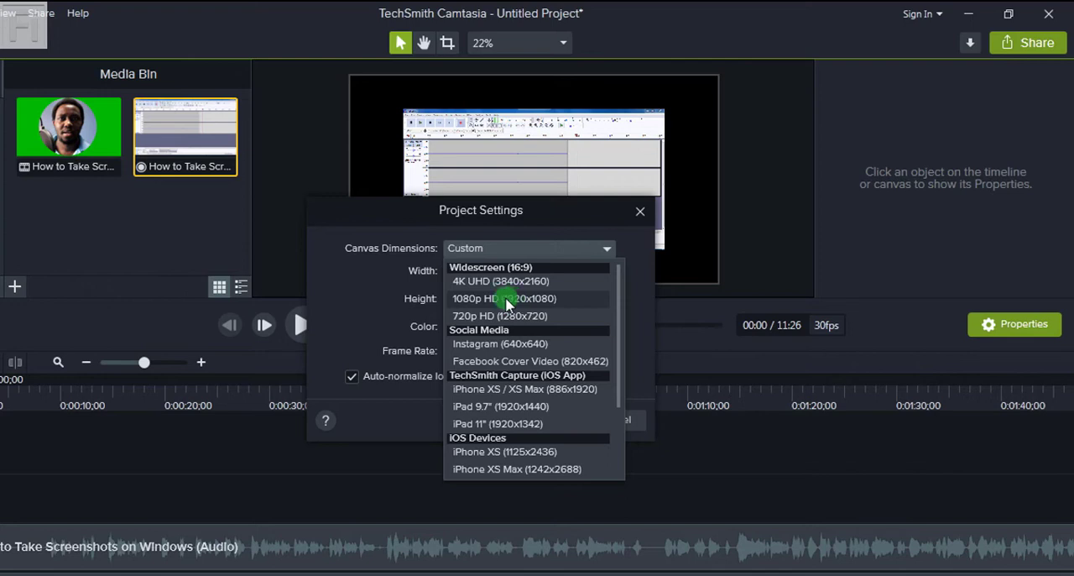
{"action": "left_click", "coordinate": [636, 259]}
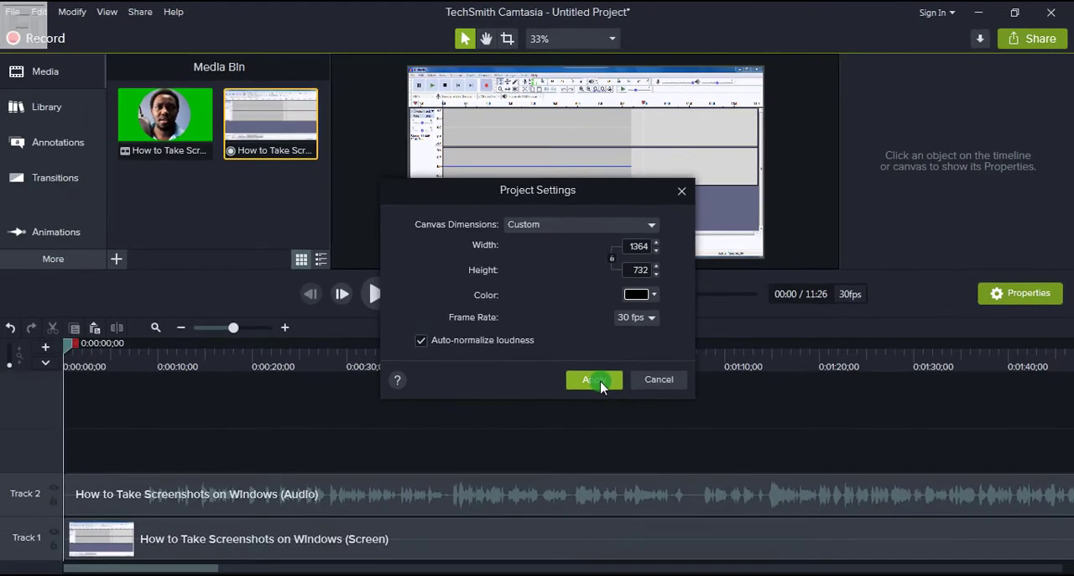
{"action": "left_click", "coordinate": [599, 383]}
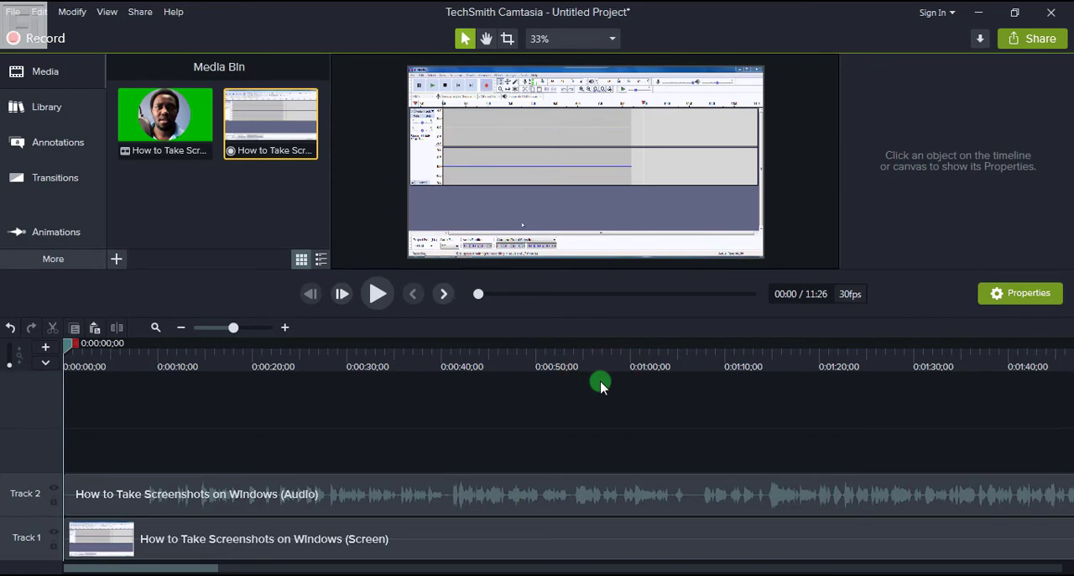
Step: Add the green-screen intro MP4 clip to the timeline at the playhead, above the recording's tracks
{"action": "mouse_move", "coordinate": [180, 137]}
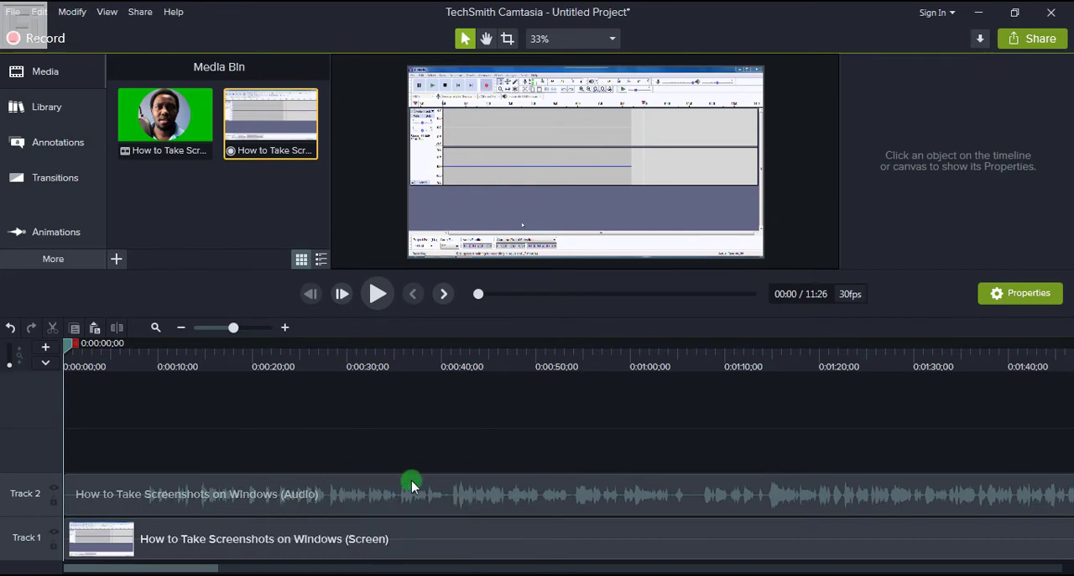
{"action": "mouse_move", "coordinate": [411, 485]}
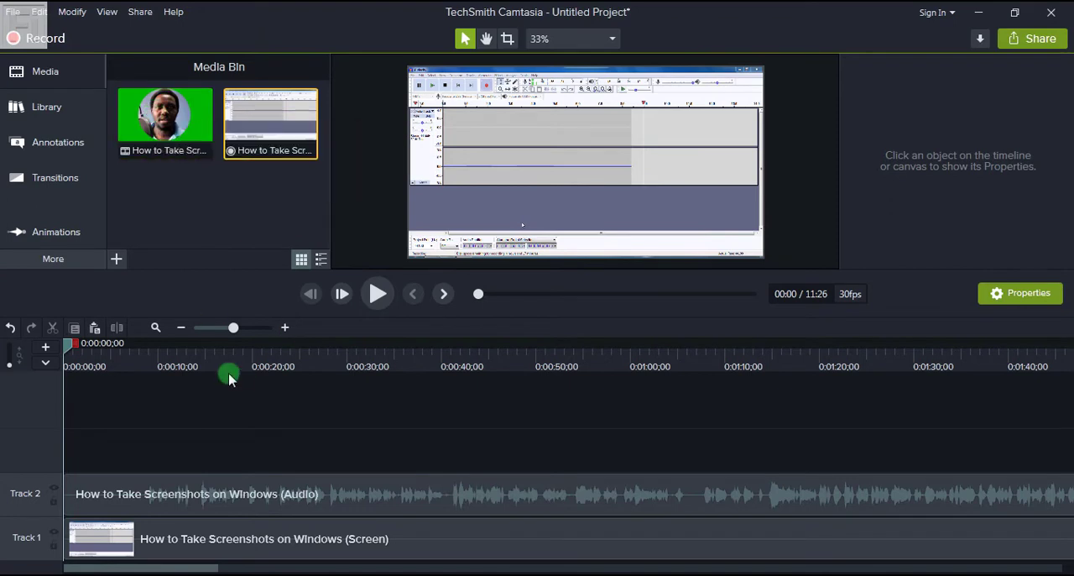
{"action": "left_click", "coordinate": [164, 118]}
{"action": "right_click", "coordinate": [211, 120]}
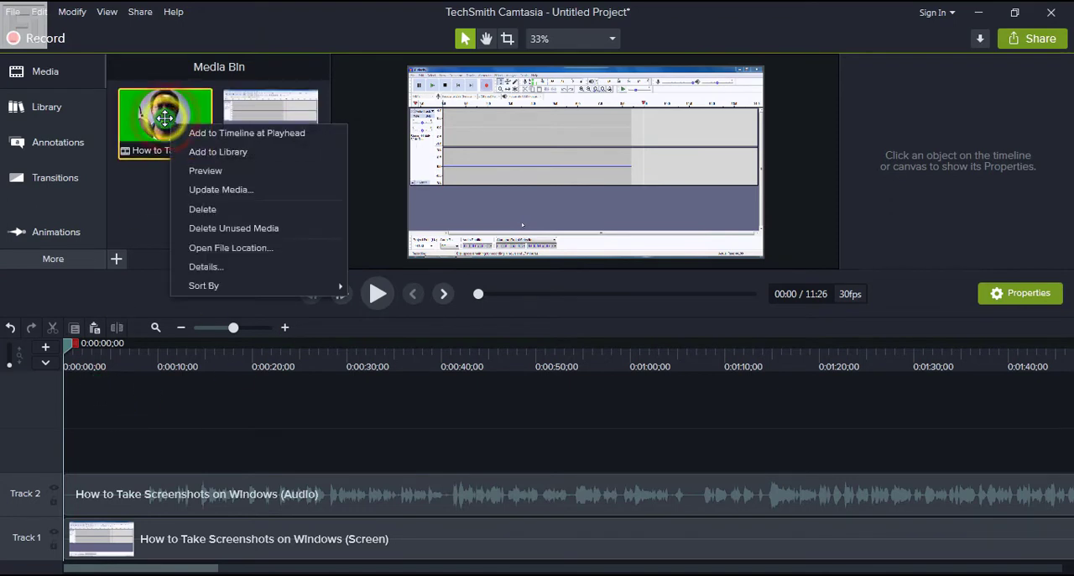
{"action": "left_click", "coordinate": [217, 133]}
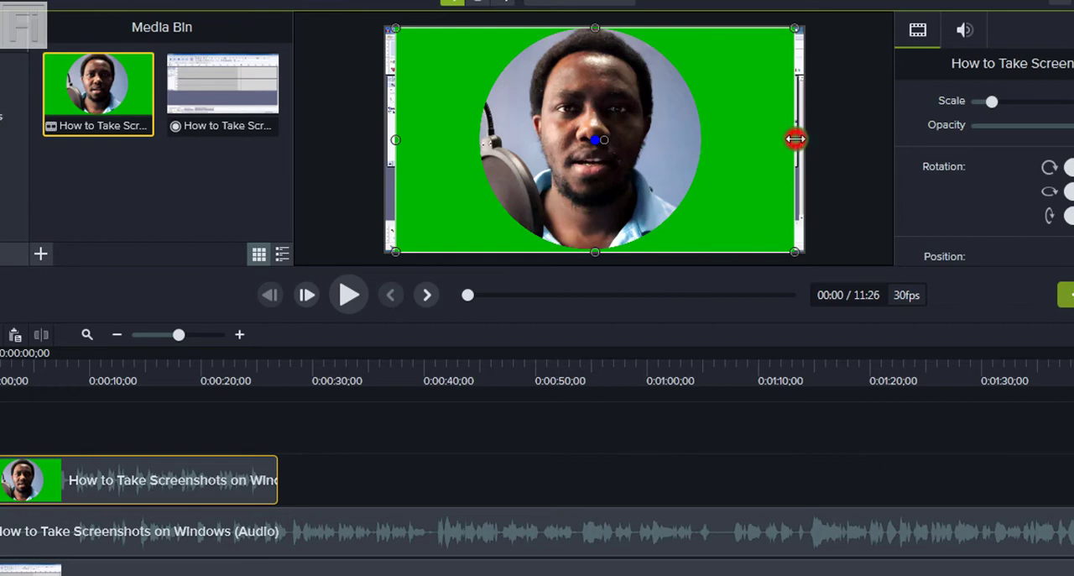
Step: Stretch the green-screen intro clip horizontally on both sides so it fills the full canvas width
{"action": "left_click_drag", "start_coordinate": [795, 139], "coordinate": [804, 138]}
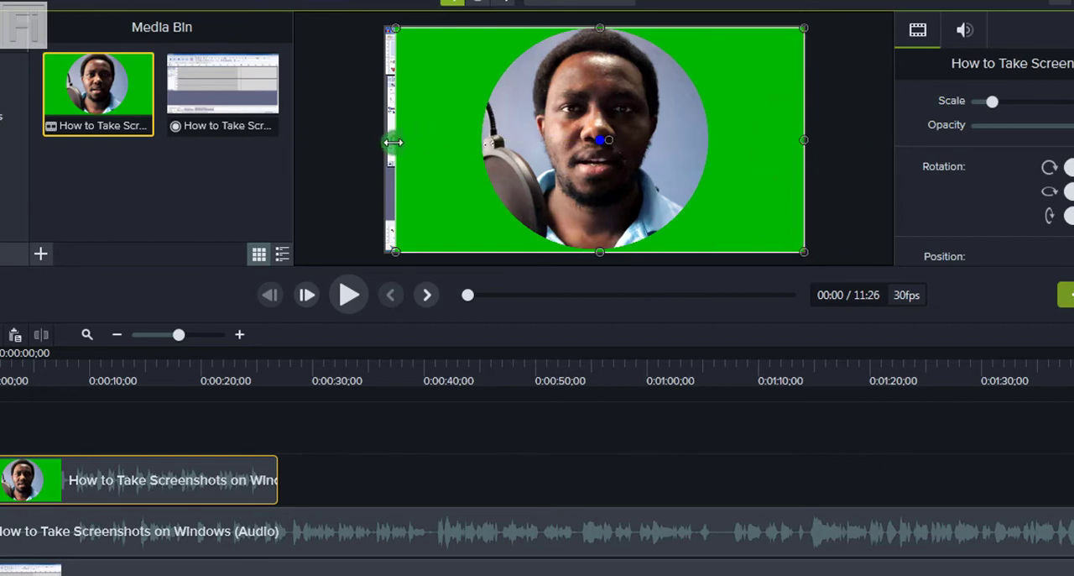
{"action": "left_click_drag", "start_coordinate": [394, 140], "coordinate": [386, 139]}
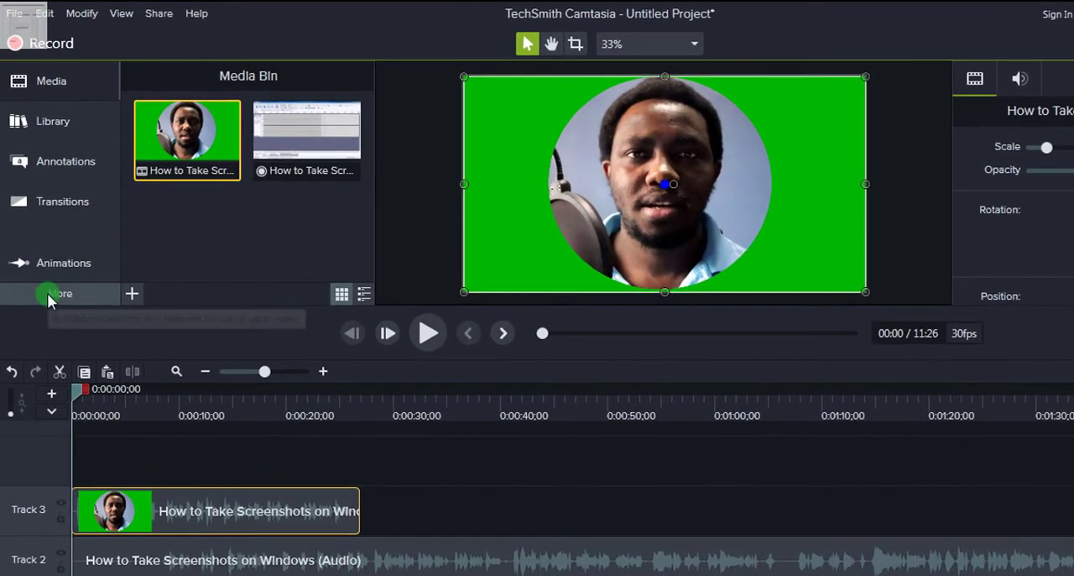
Step: Apply the Remove a Color visual effect to the green-screen intro clip on Track 3
{"action": "left_click", "coordinate": [40, 258]}
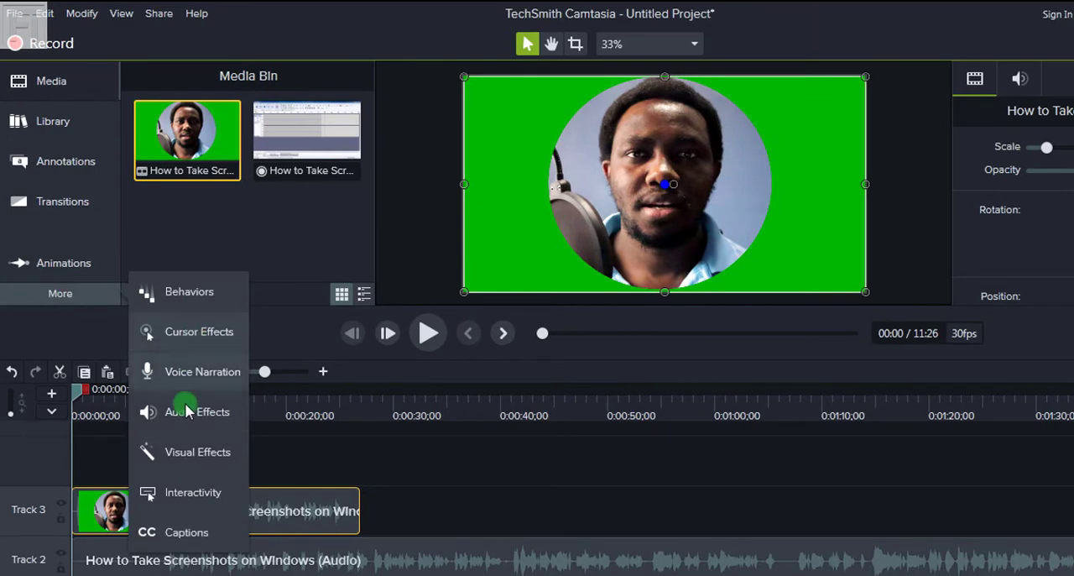
{"action": "left_click", "coordinate": [192, 457]}
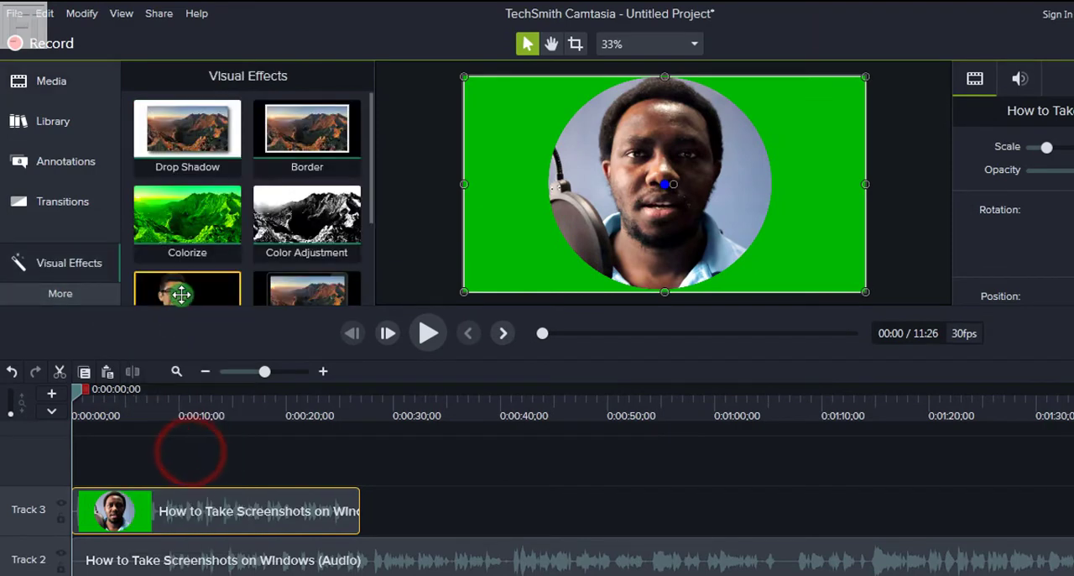
{"action": "left_click_drag", "start_coordinate": [190, 289], "coordinate": [194, 268]}
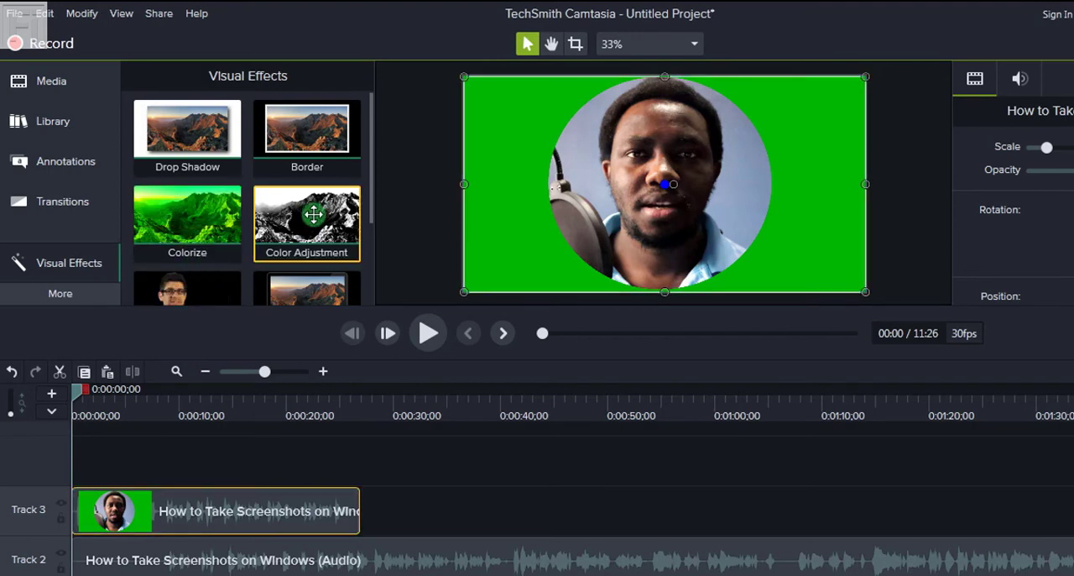
{"action": "left_click_drag", "start_coordinate": [370, 170], "coordinate": [361, 218]}
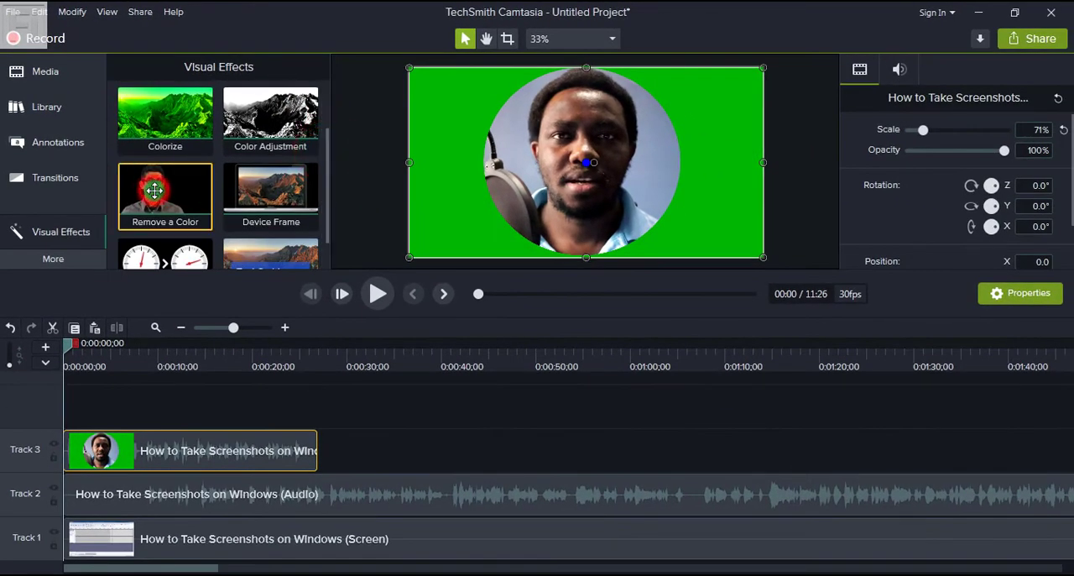
{"action": "left_click_drag", "start_coordinate": [155, 189], "coordinate": [146, 437]}
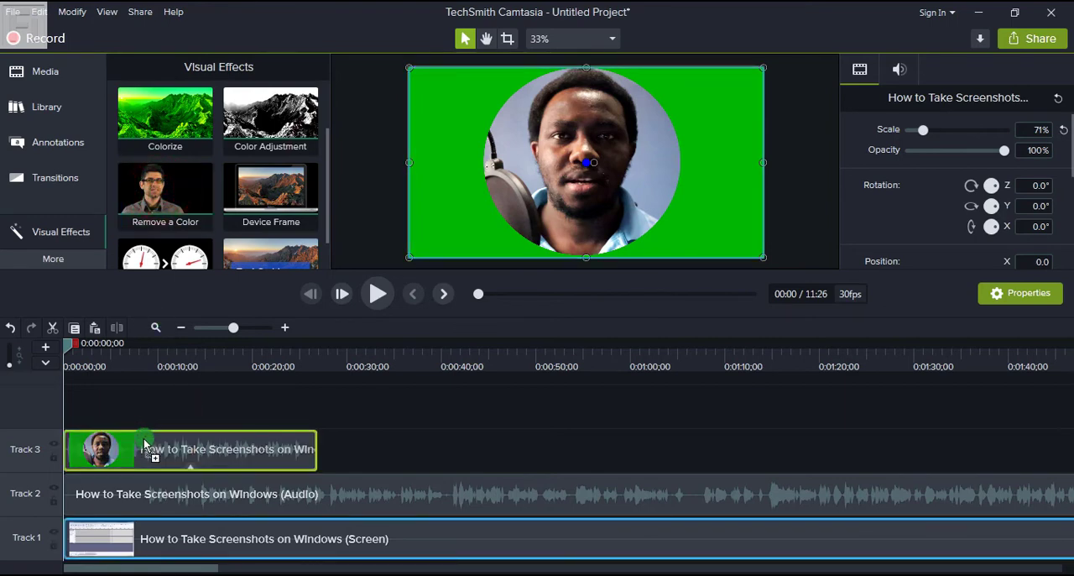
Step: Set the Remove a Color effect's colour by sampling the green background of the intro clip on the canvas
{"action": "left_click", "coordinate": [1067, 153]}
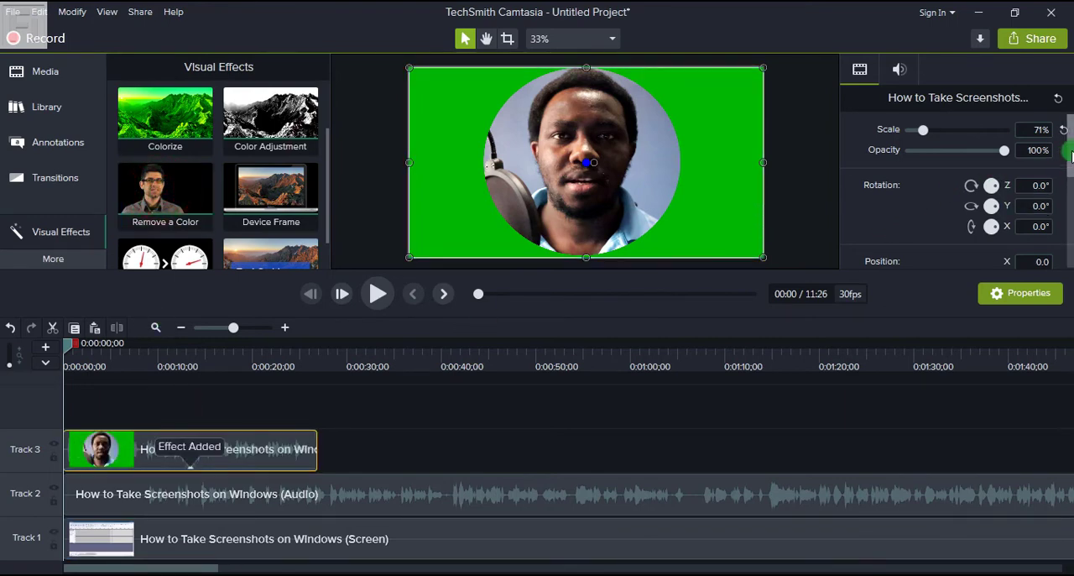
{"action": "scroll", "coordinate": [1057, 160], "scroll_direction": "down", "scroll_amount": 3}
{"action": "left_click", "coordinate": [1047, 203]}
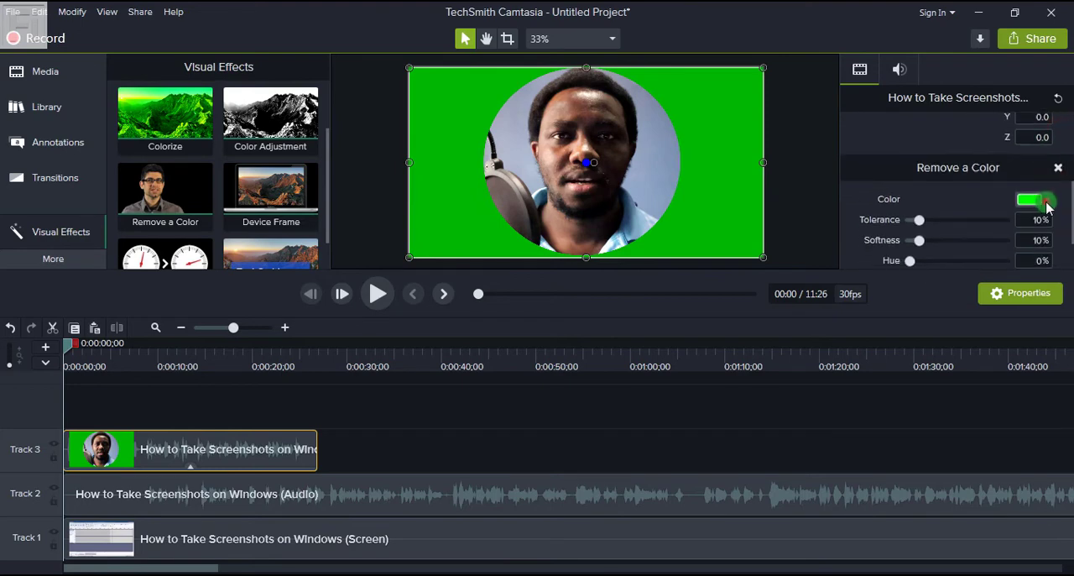
{"action": "left_click", "coordinate": [1043, 235]}
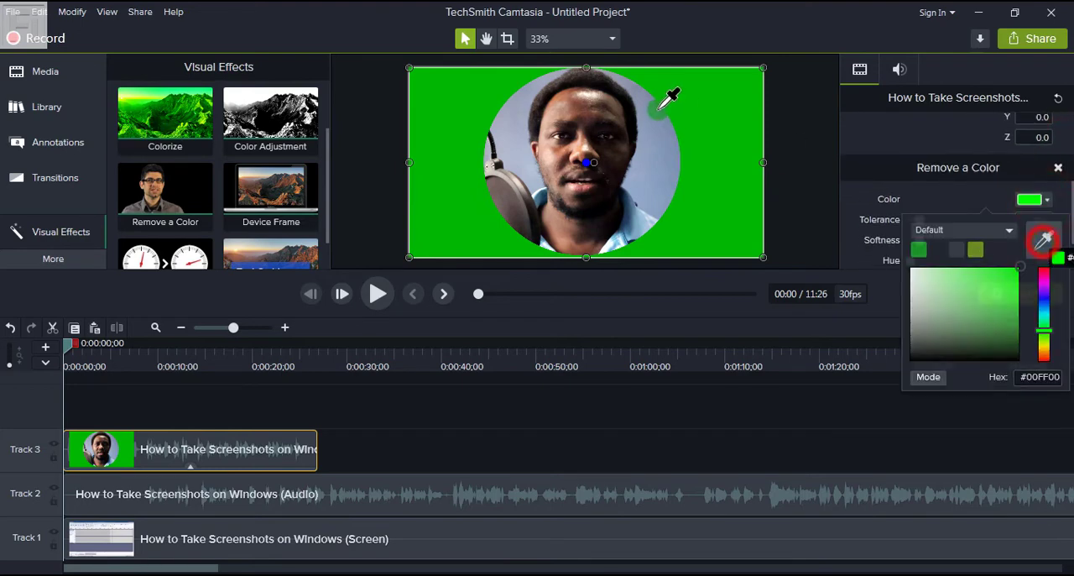
{"action": "left_click", "coordinate": [703, 125]}
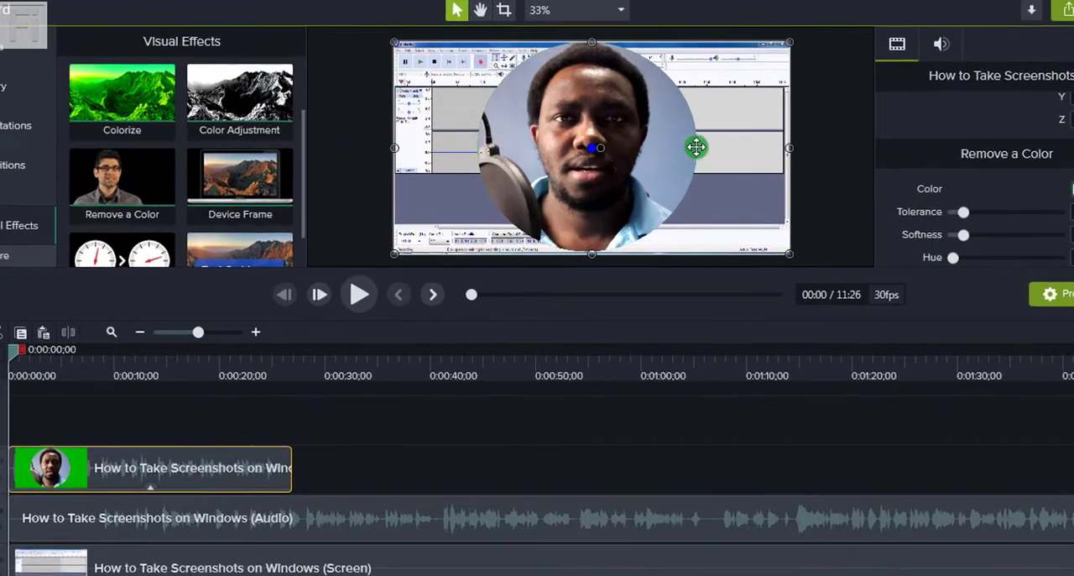
Step: Crop both sides of the intro clip on the canvas close to the edges of the circular speaker image
{"action": "left_click", "coordinate": [502, 9]}
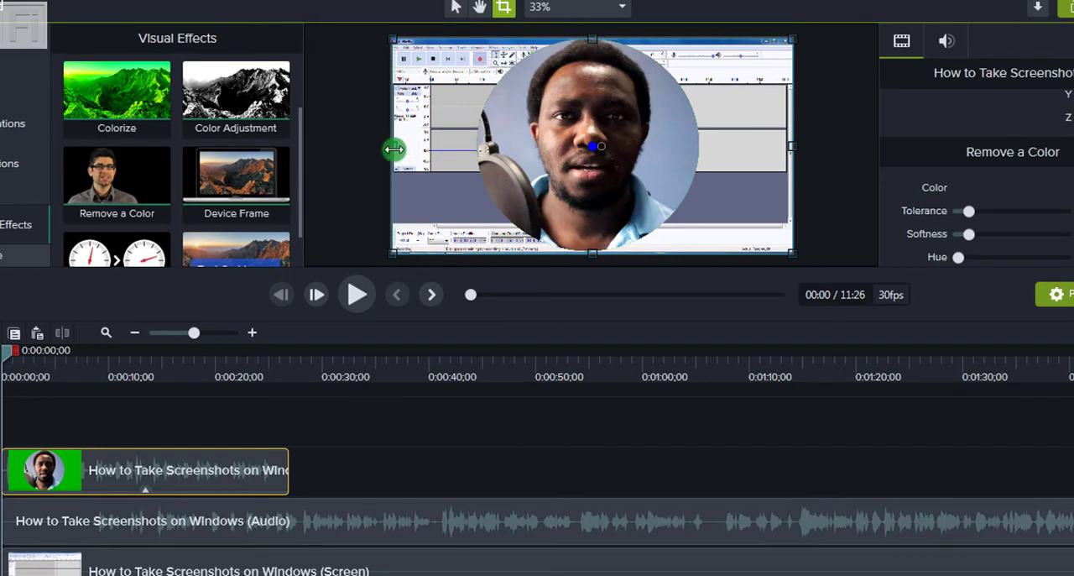
{"action": "left_click_drag", "start_coordinate": [393, 149], "coordinate": [473, 148]}
{"action": "left_click", "coordinate": [913, 154]}
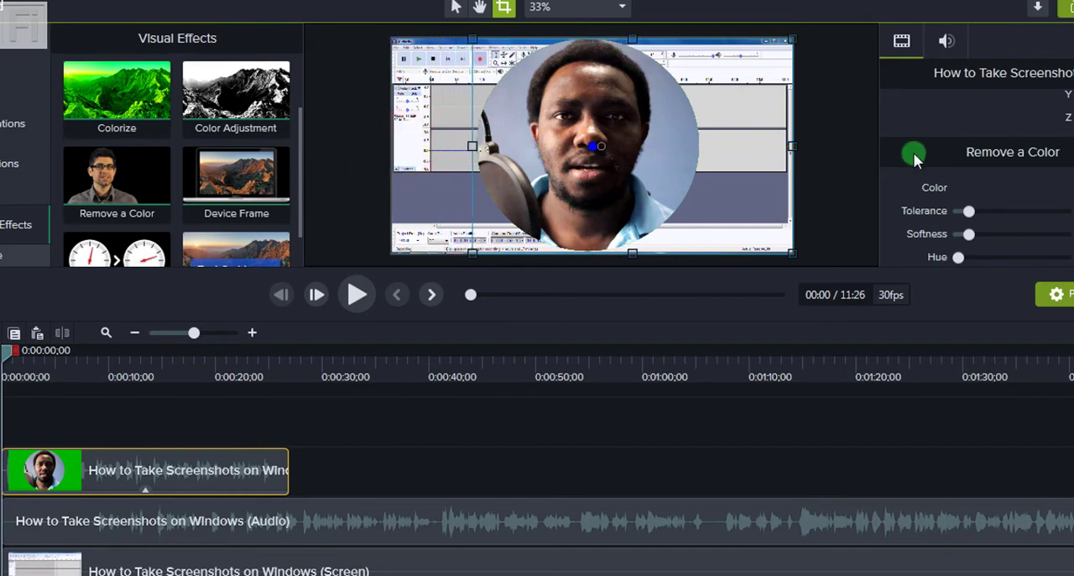
{"action": "left_click_drag", "start_coordinate": [790, 143], "coordinate": [702, 149]}
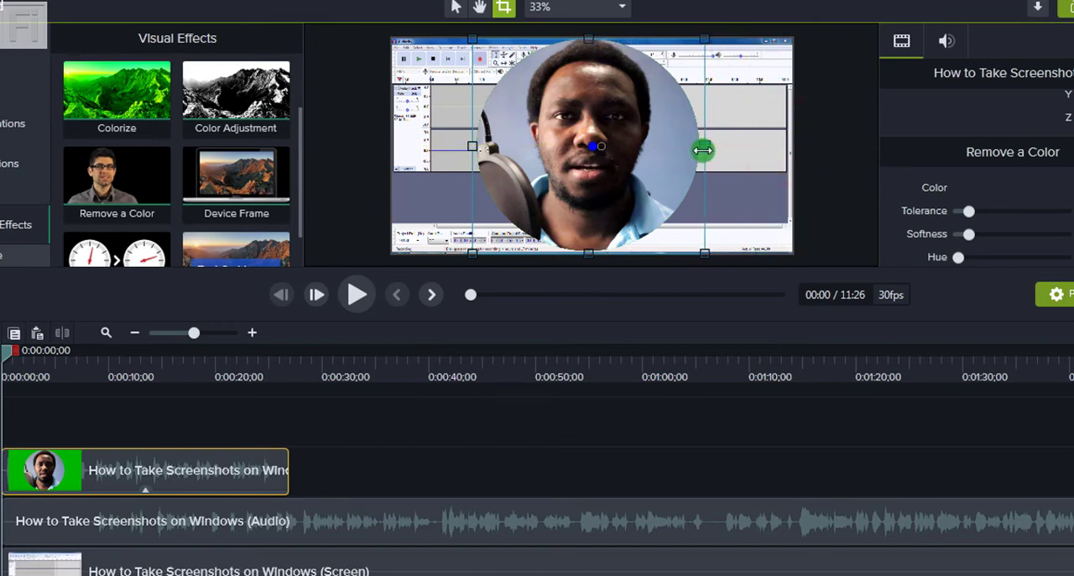
Step: Leave crop mode, shrink the intro clip to a small circle in the canvas's lower-left corner, and deselect it
{"action": "left_click", "coordinate": [451, 14]}
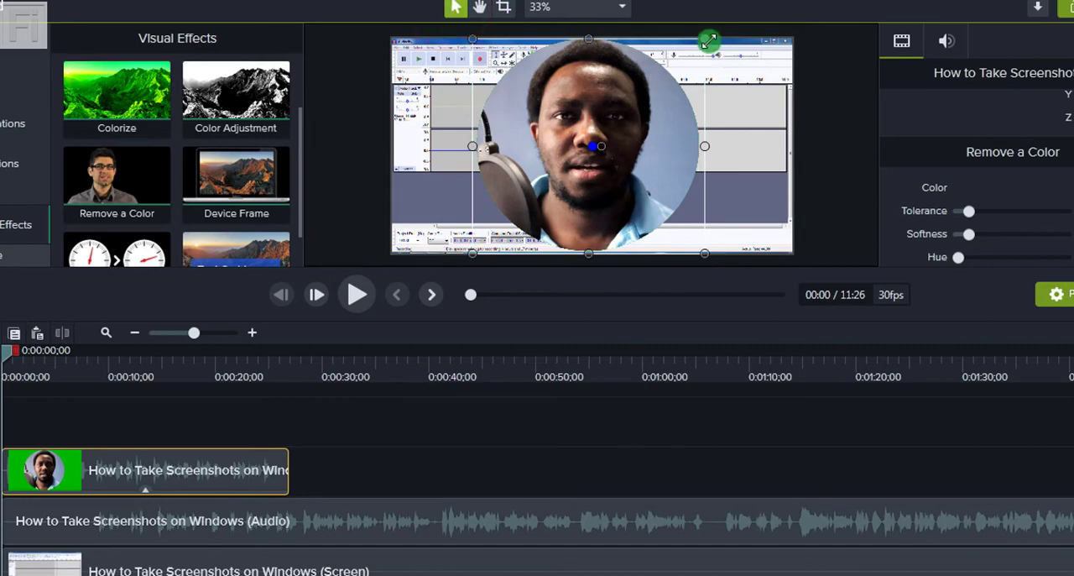
{"action": "left_click_drag", "start_coordinate": [709, 41], "coordinate": [434, 215]}
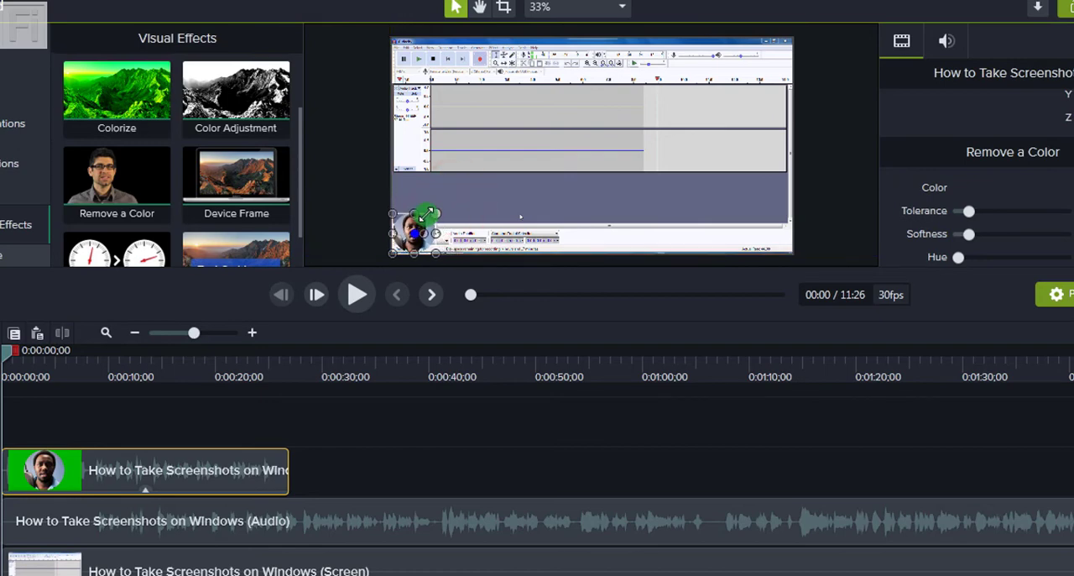
{"action": "left_click", "coordinate": [412, 410]}
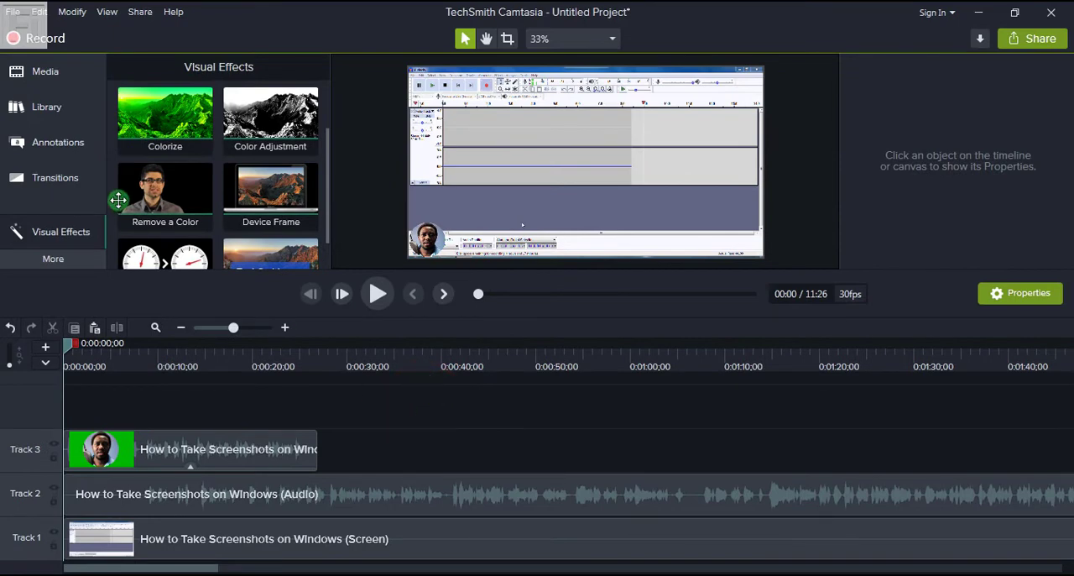
{"action": "left_click", "coordinate": [48, 73]}
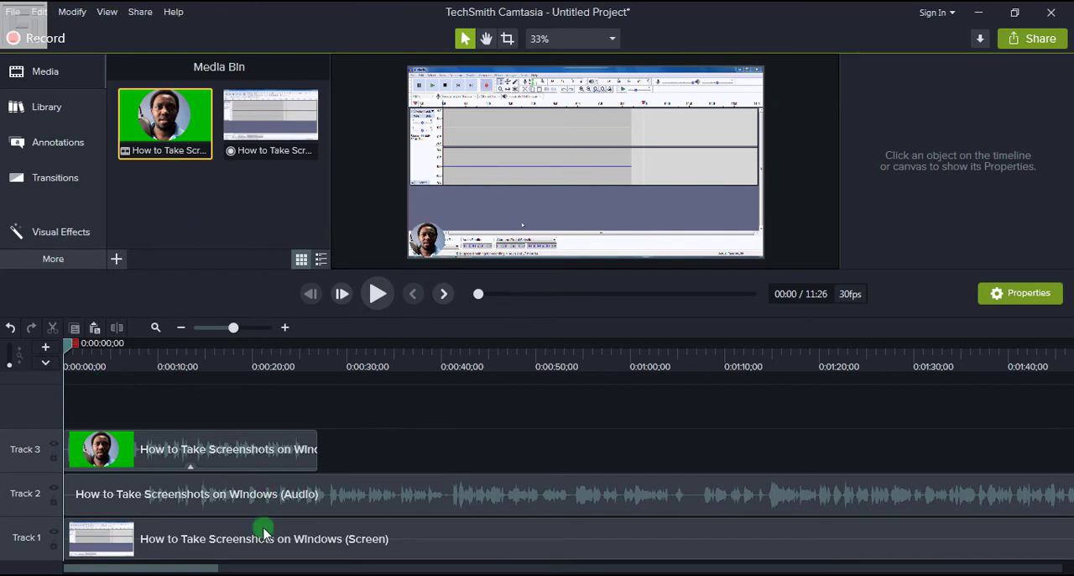
{"action": "left_click", "coordinate": [357, 554]}
{"action": "scroll", "coordinate": [655, 381], "scroll_direction": "down", "scroll_amount": 3}
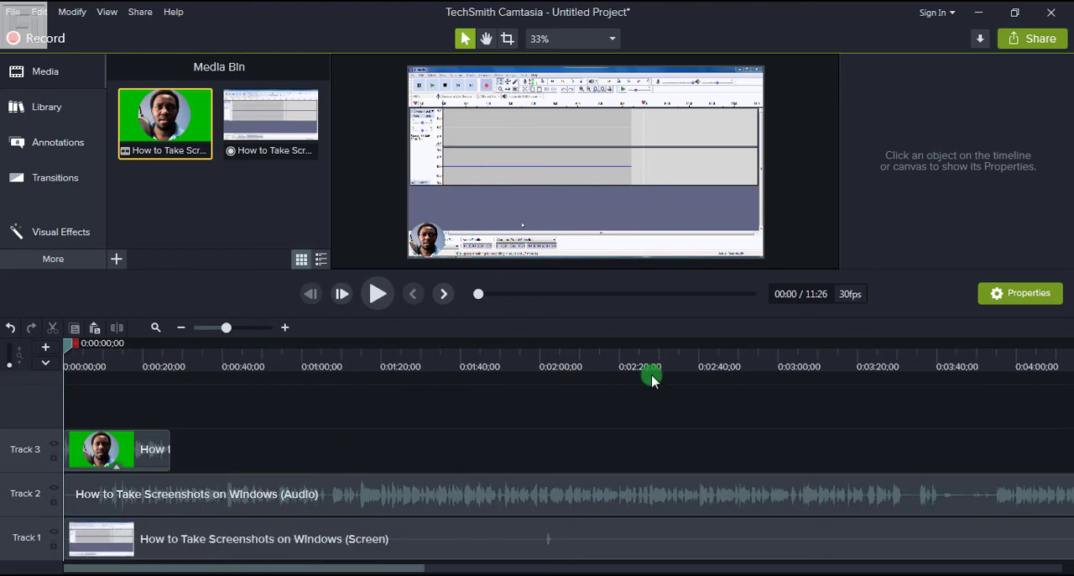
{"action": "left_click", "coordinate": [180, 328]}
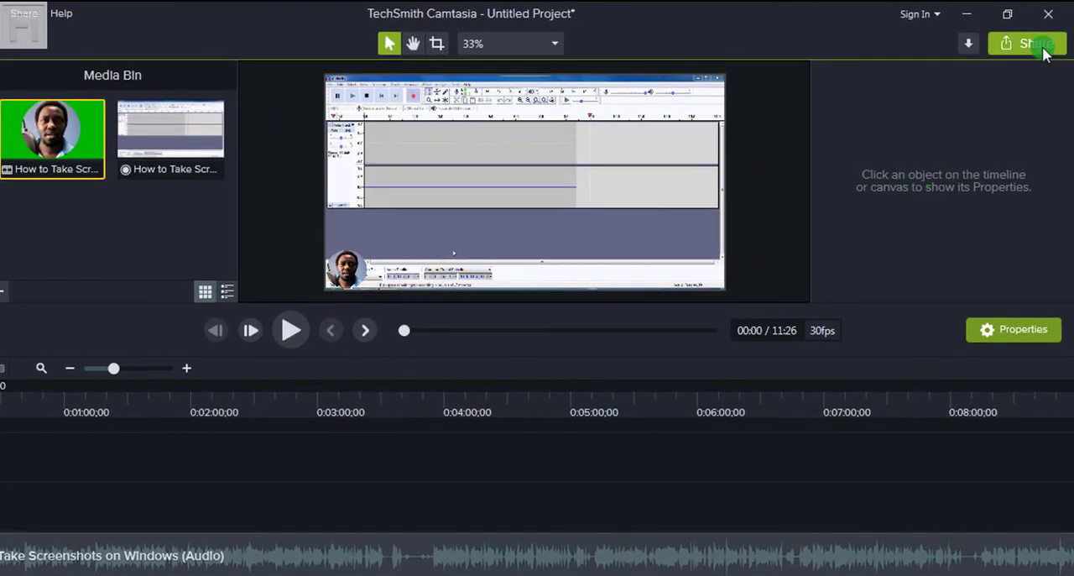
Step: Start a local file export, try the MP4 only (up to 1080p) preset, and settle on Custom production settings
{"action": "left_click", "coordinate": [1033, 46]}
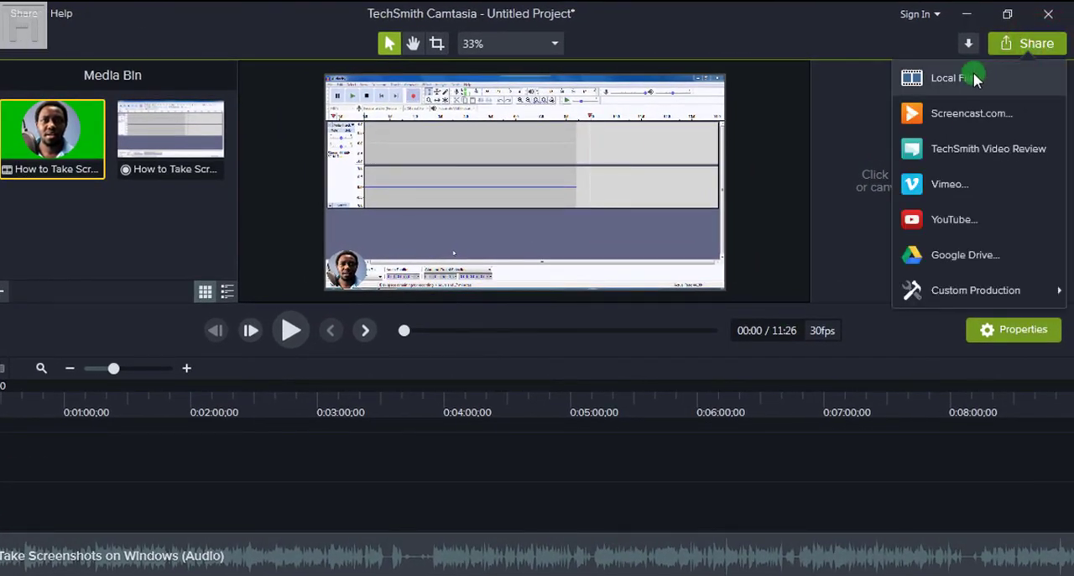
{"action": "left_click", "coordinate": [974, 75]}
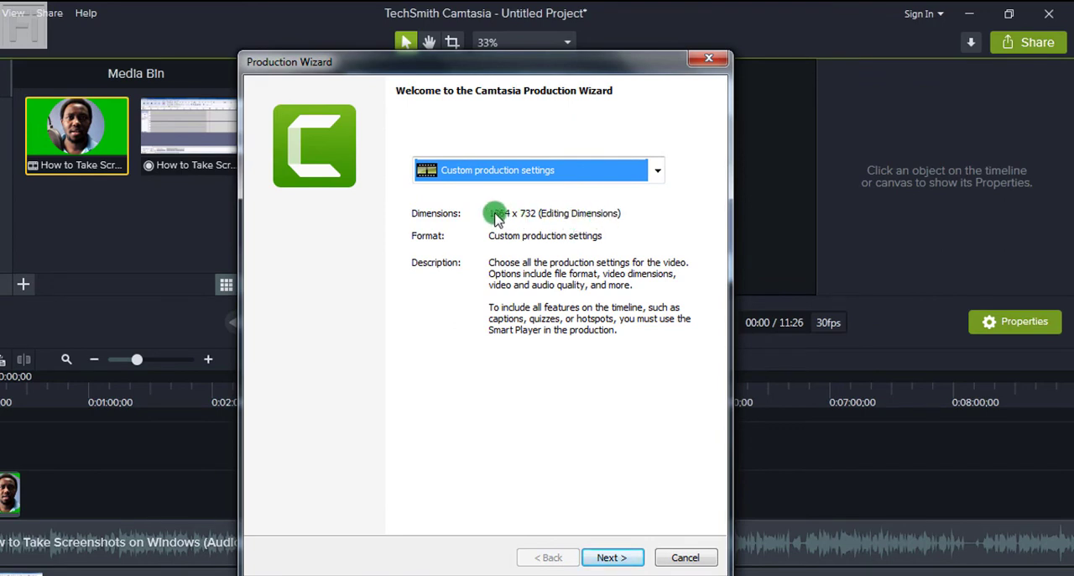
{"action": "left_click", "coordinate": [661, 174]}
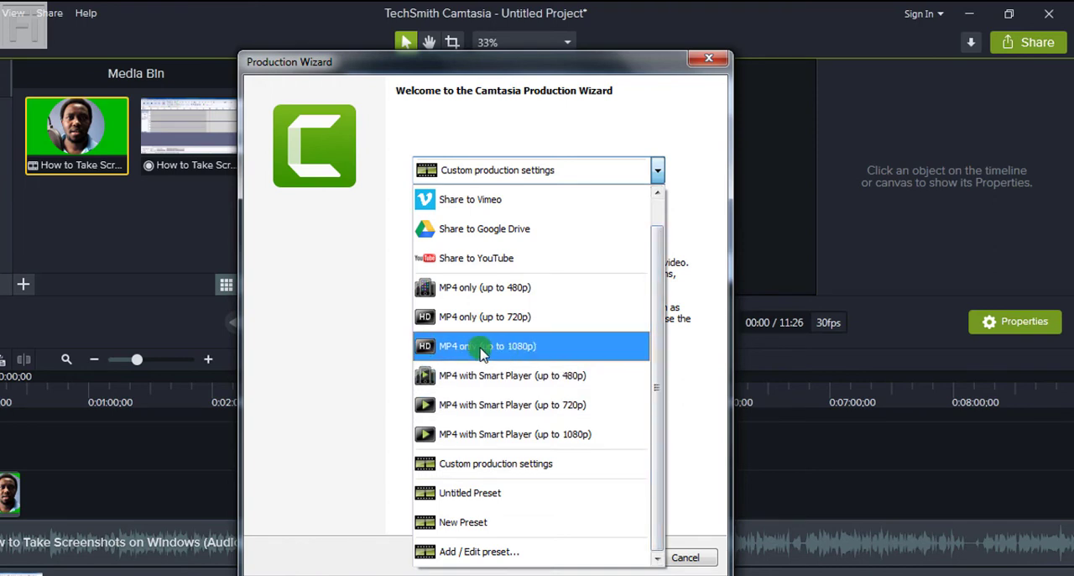
{"action": "left_click", "coordinate": [527, 351]}
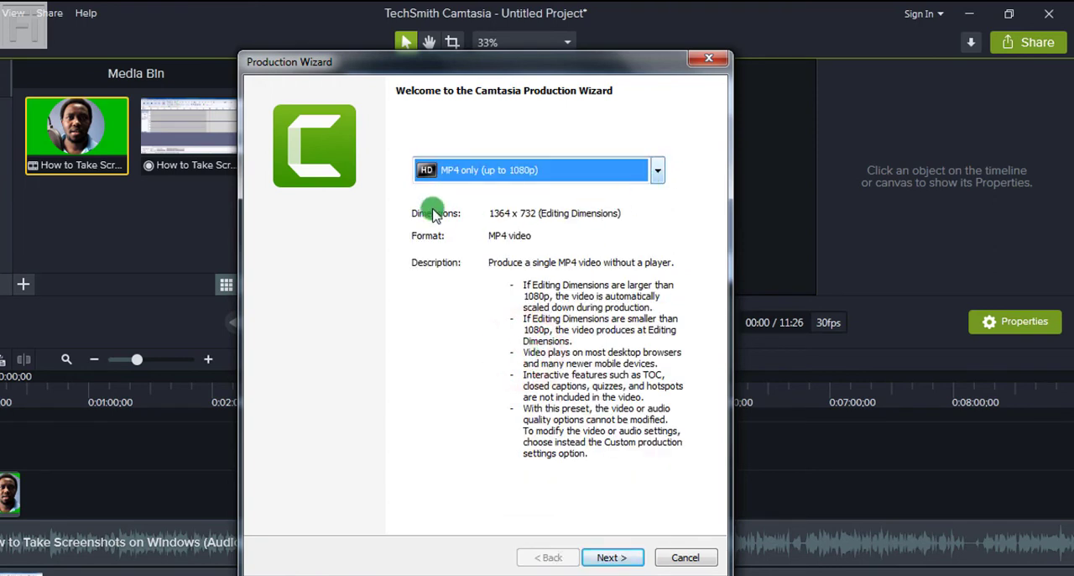
{"action": "left_click", "coordinate": [653, 173]}
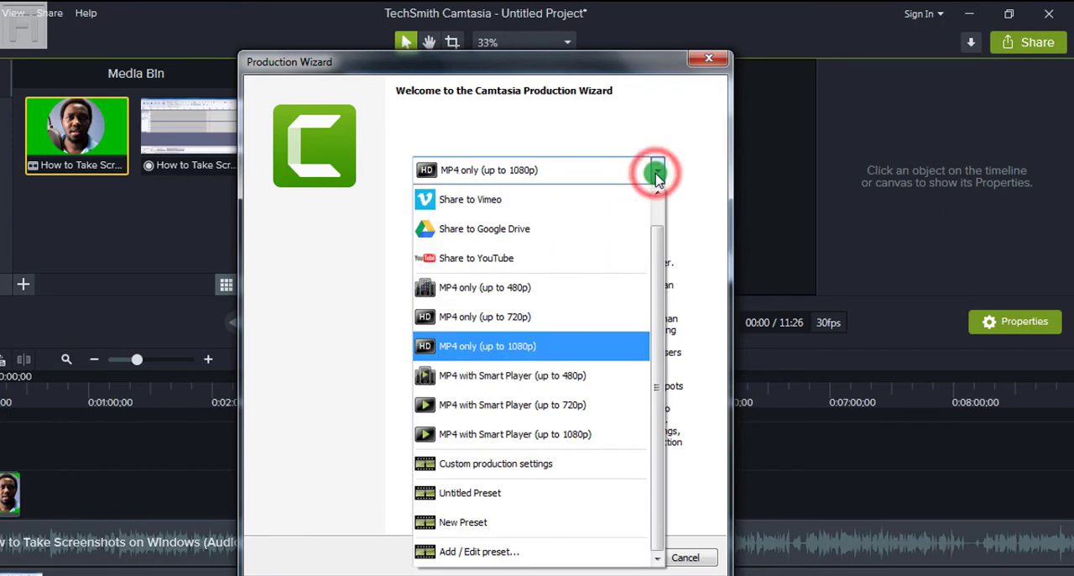
{"action": "left_click", "coordinate": [559, 466]}
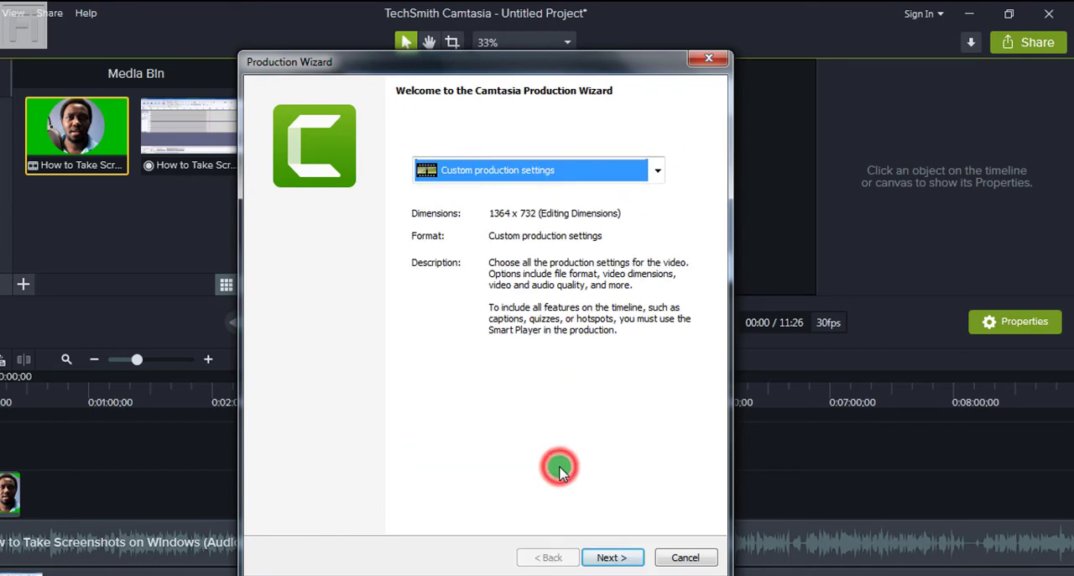
Step: Choose MP4 - Smart Player (HTML5) as the production format and continue to the player options
{"action": "left_click", "coordinate": [610, 557]}
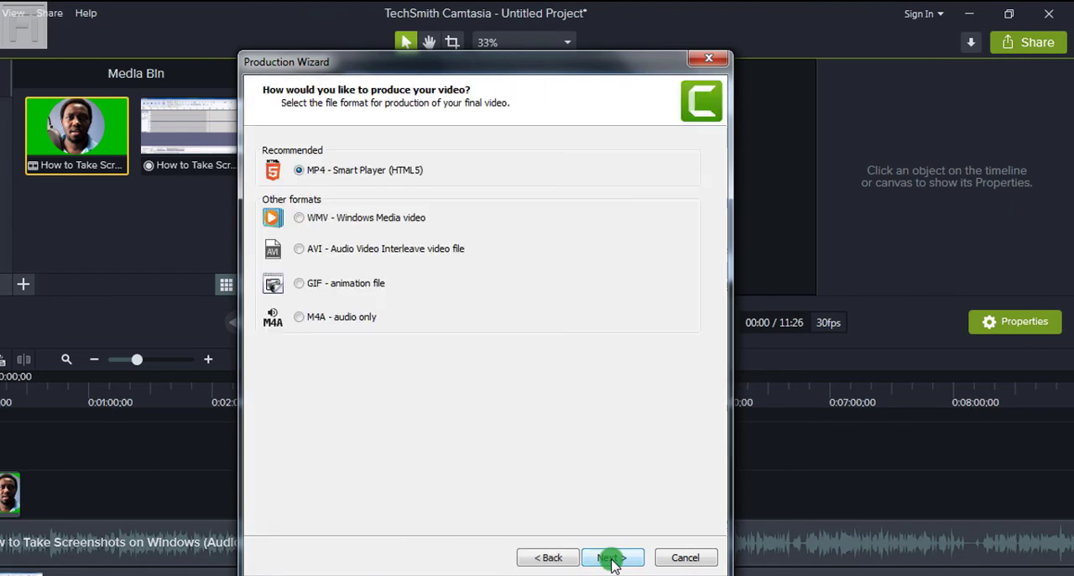
{"action": "left_click", "coordinate": [301, 172]}
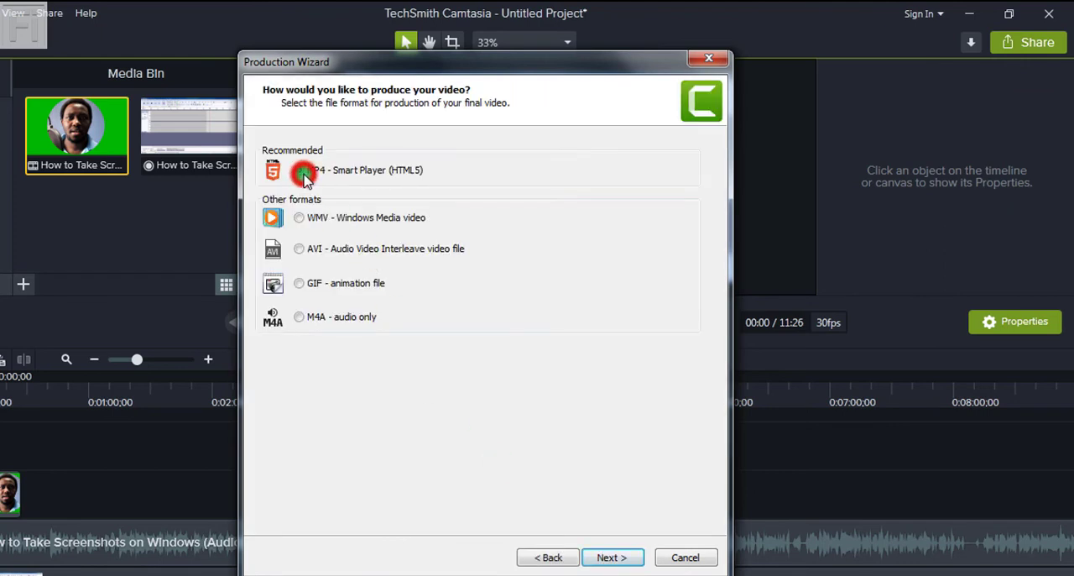
{"action": "left_click", "coordinate": [608, 558]}
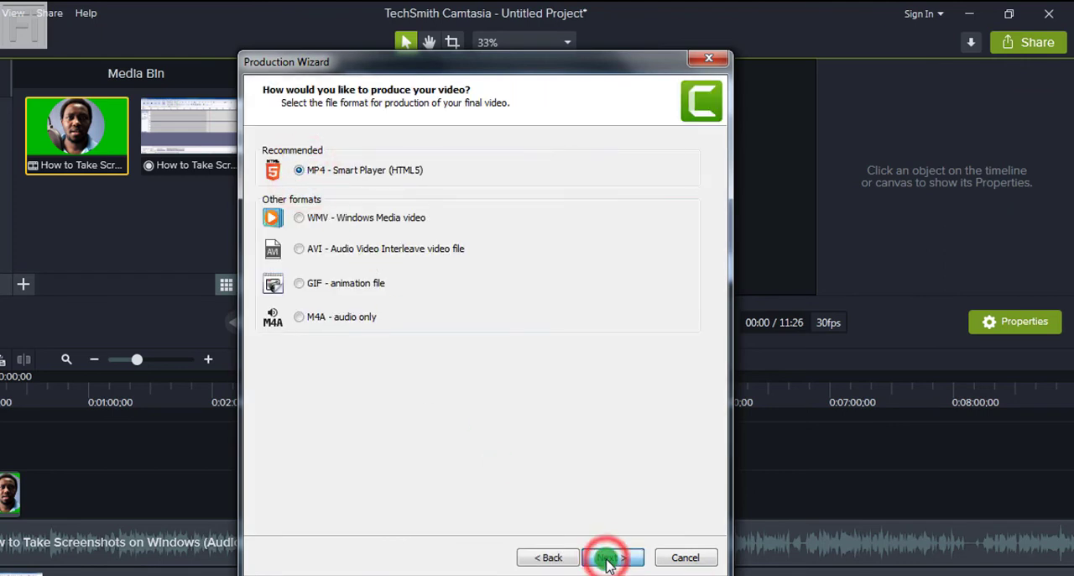
Step: Review the production's video size, video settings and audio settings in the Smart Player options
{"action": "left_click", "coordinate": [328, 146]}
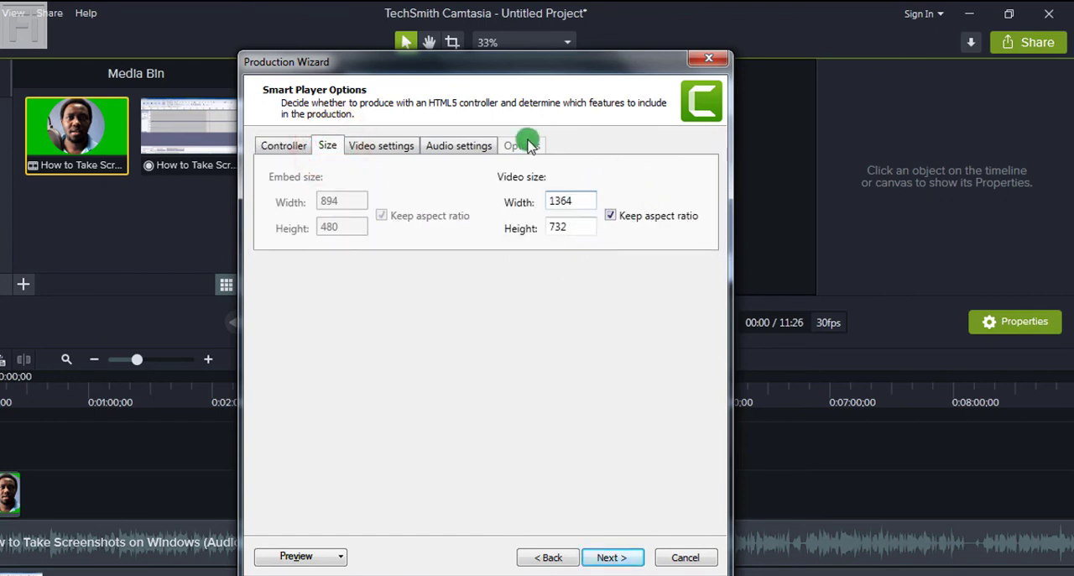
{"action": "left_click", "coordinate": [555, 201]}
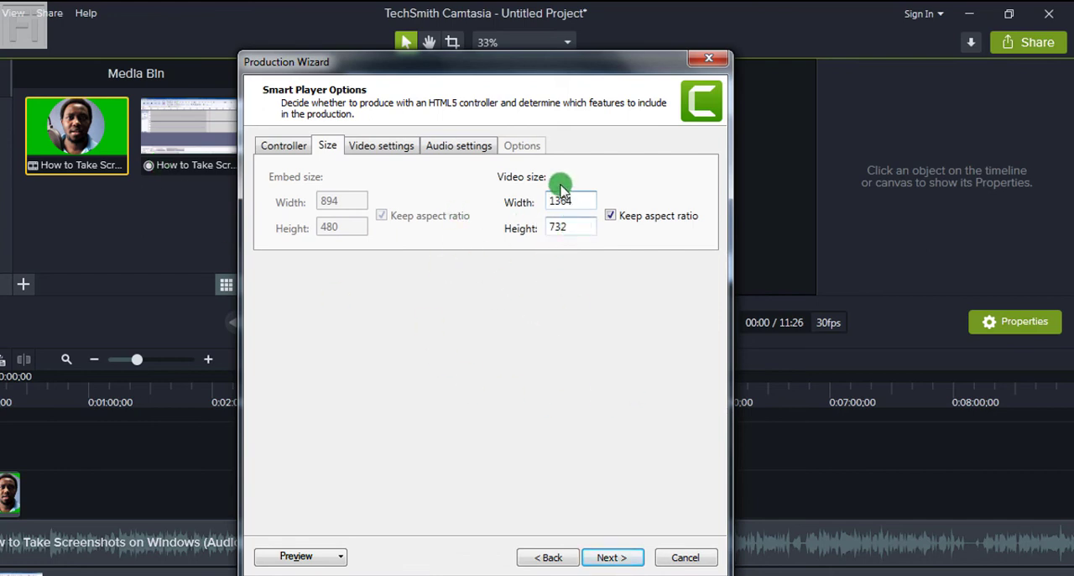
{"action": "left_click", "coordinate": [375, 147]}
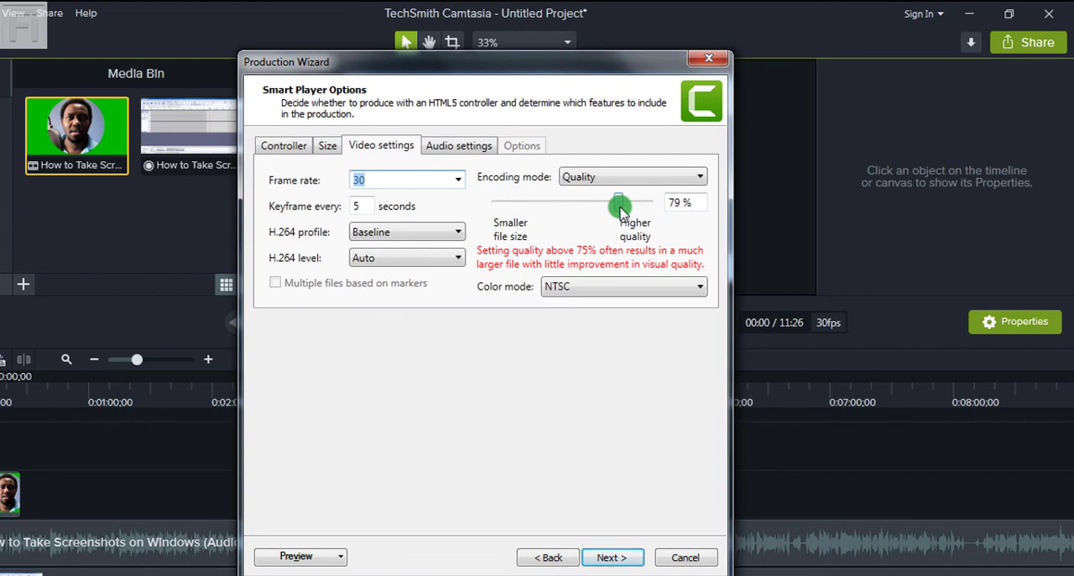
{"action": "left_click", "coordinate": [463, 145]}
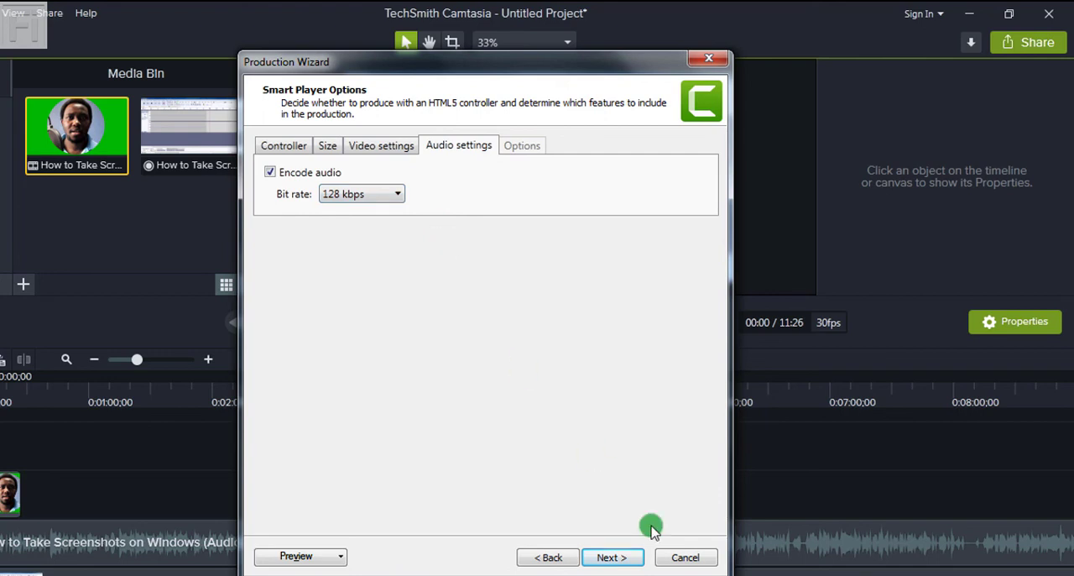
Step: Continue past the video options to the output file page, and cancel the production without rendering
{"action": "left_click", "coordinate": [614, 559]}
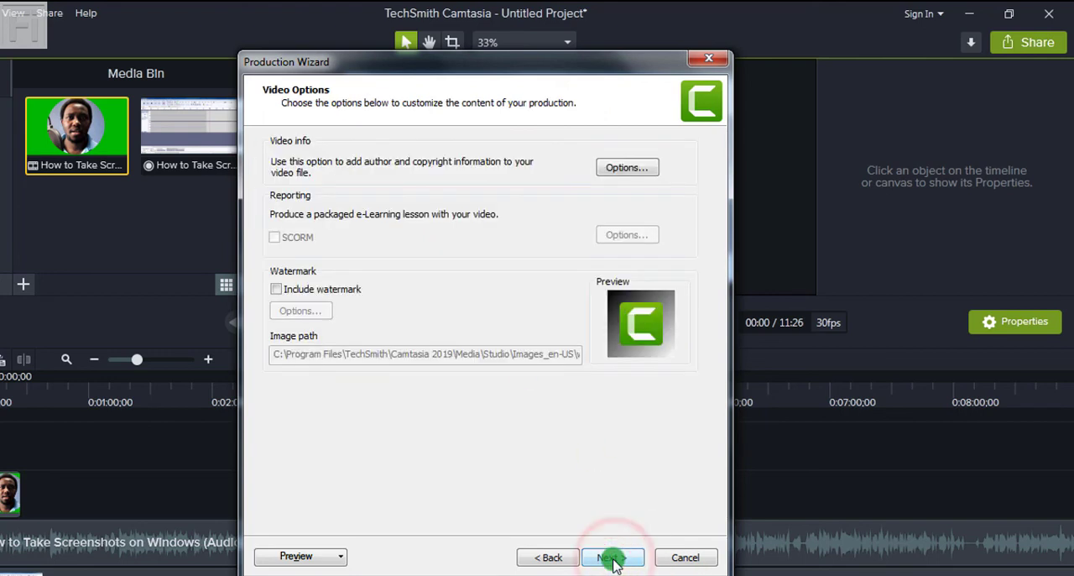
{"action": "left_click", "coordinate": [613, 559]}
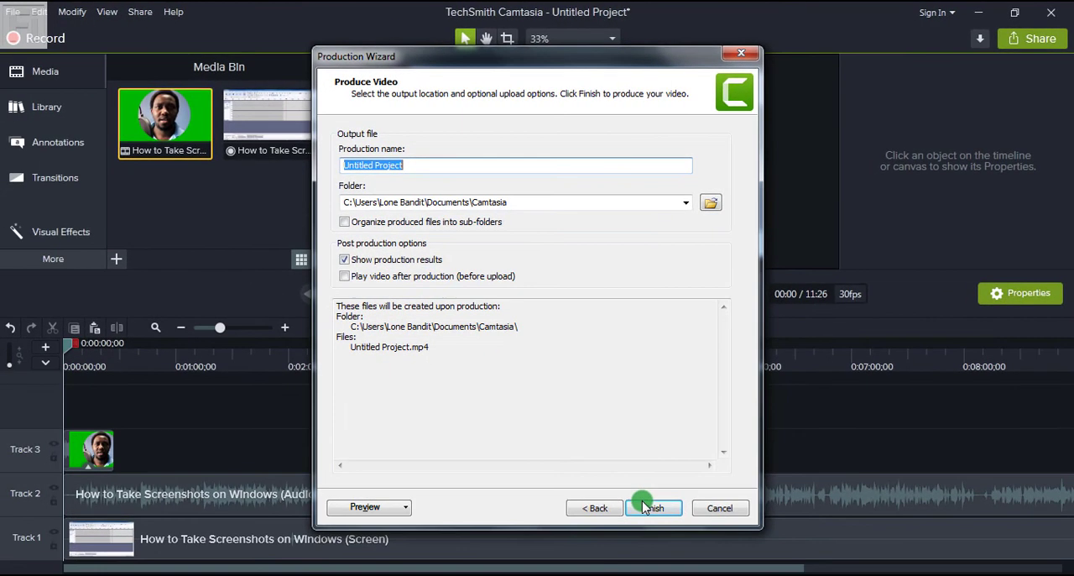
{"action": "left_click", "coordinate": [719, 507]}
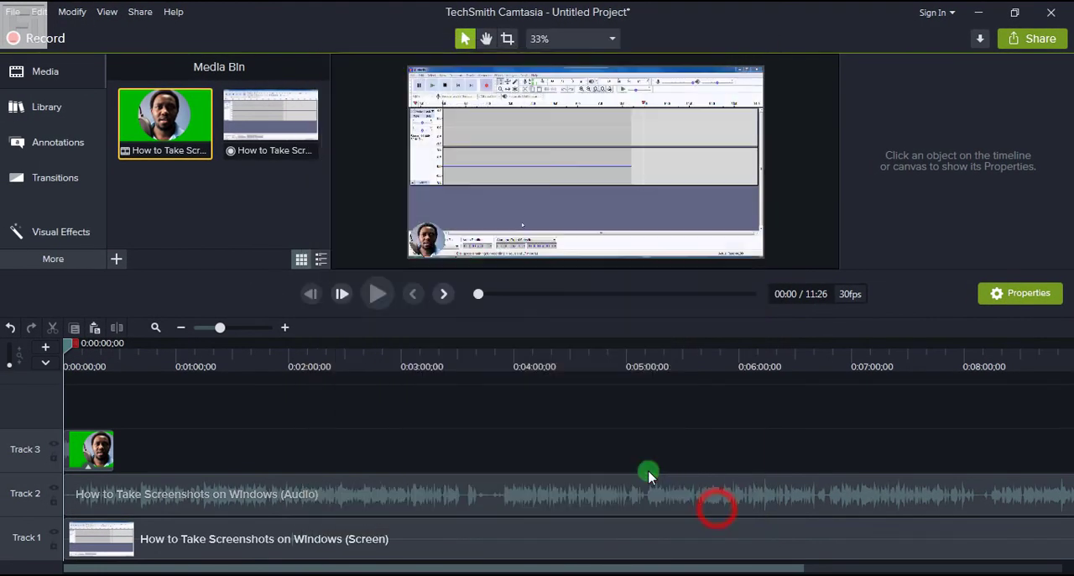